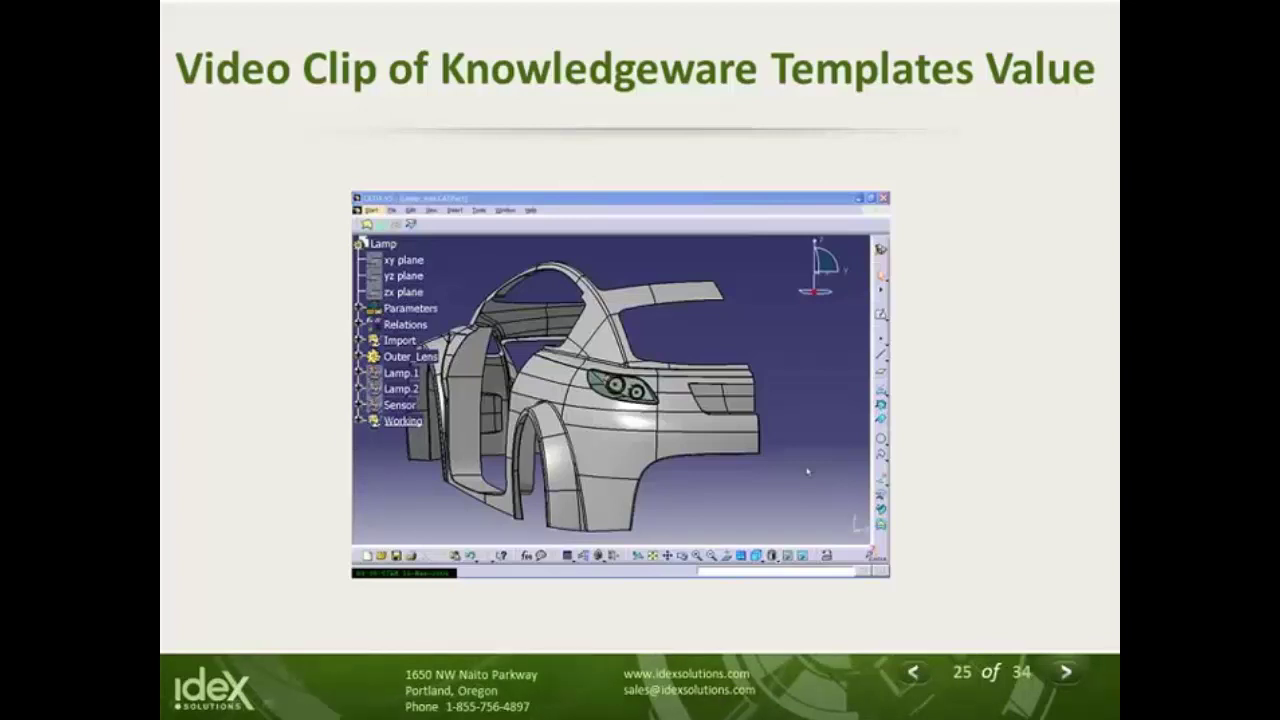
Step: Bring up the embedded Knowledgeware Templates video clip on slide 25
{"action": "mouse_move", "coordinate": [351, 437]}
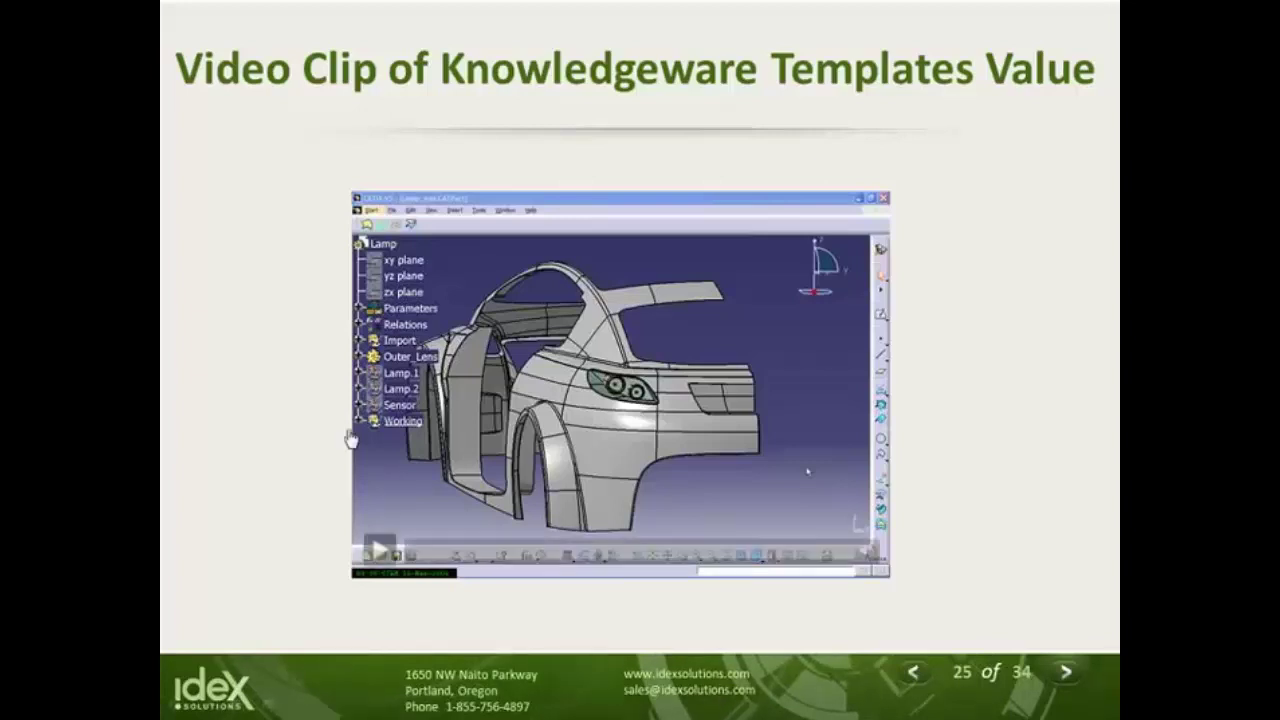
Step: Set the Parabola.3 reflector Size to 100mm and Focal to 15mm
{"action": "left_click", "coordinate": [391, 490]}
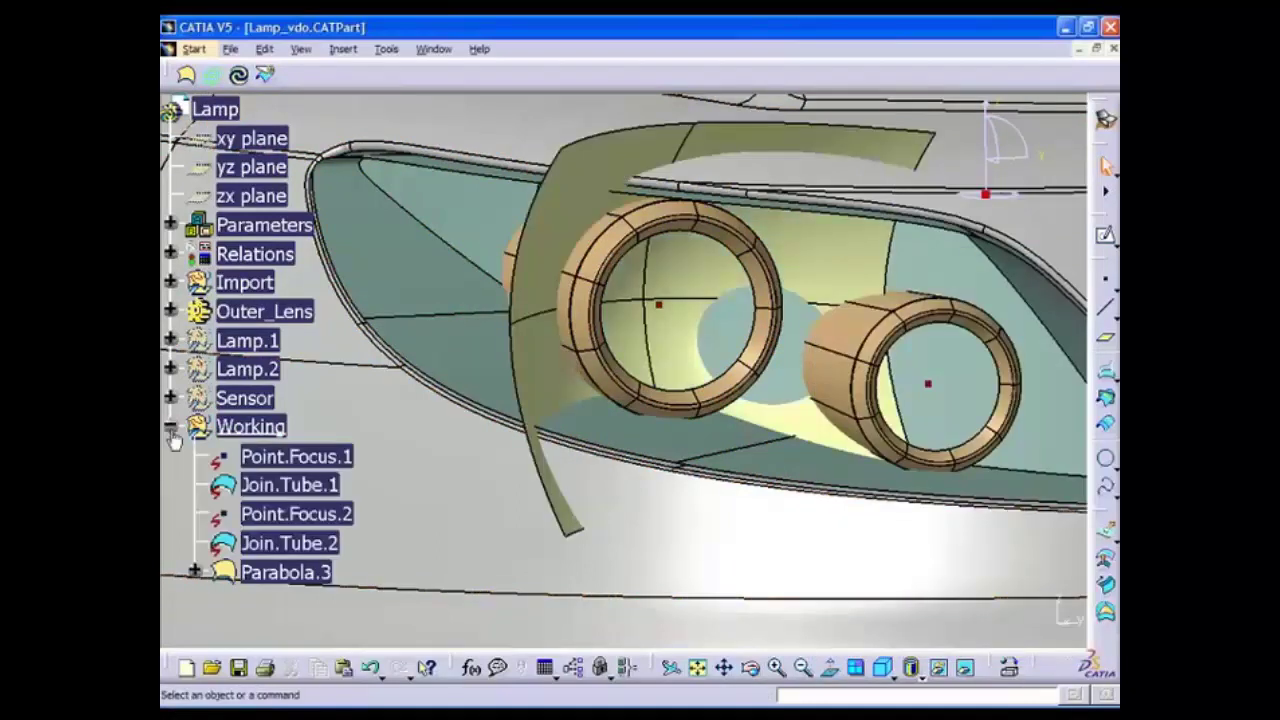
{"action": "type", "text": "100"}
{"action": "left_click", "coordinate": [571, 648]}
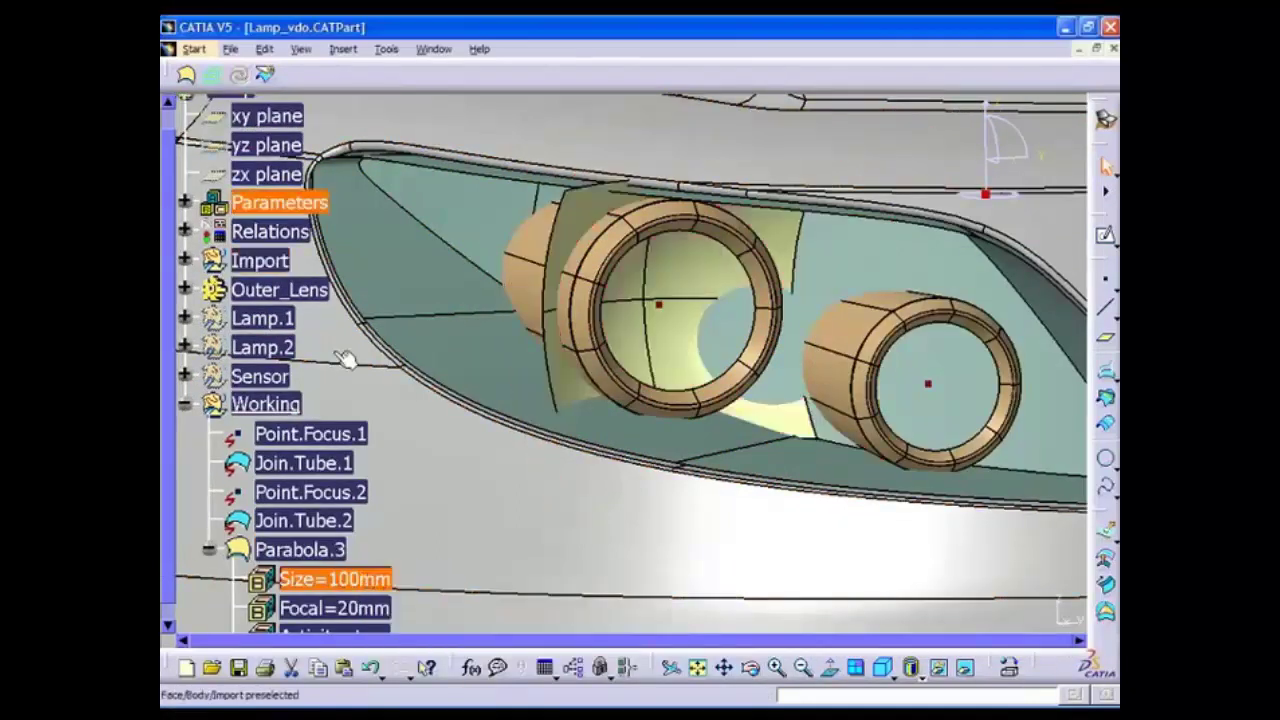
{"action": "double_click", "coordinate": [334, 608]}
{"action": "type", "text": "15"}
{"action": "left_click", "coordinate": [558, 682]}
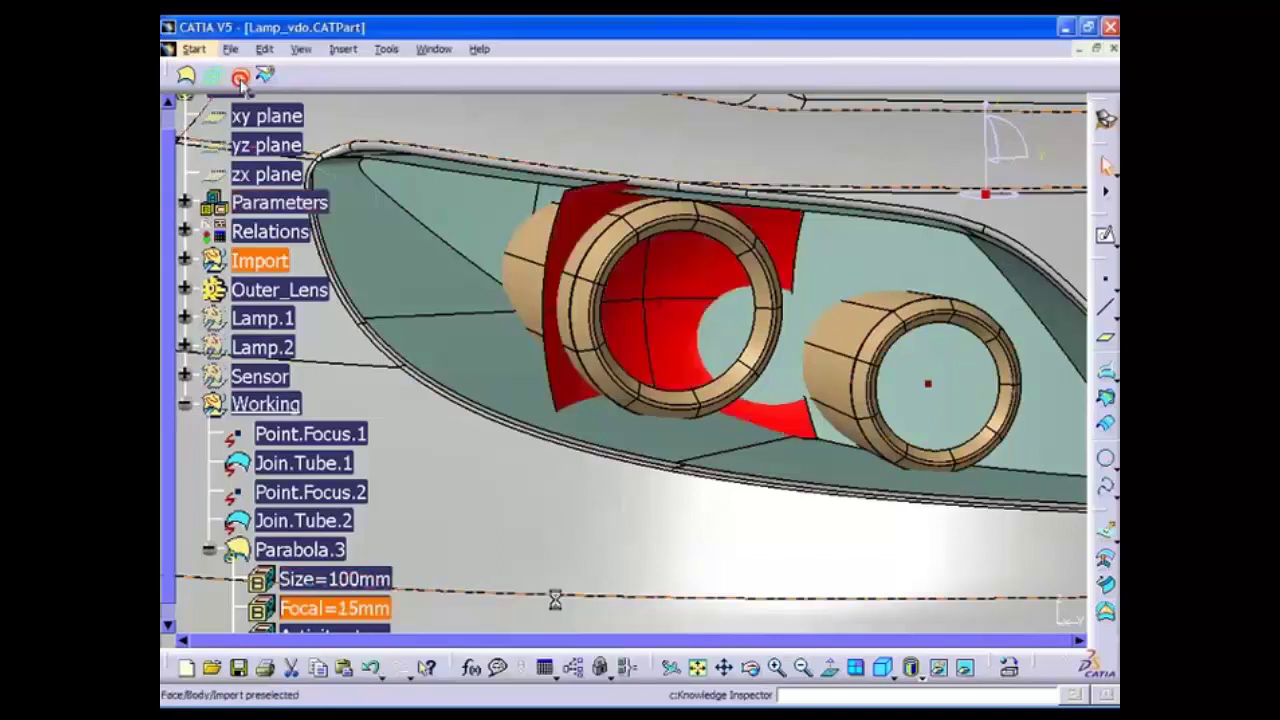
Step: Collapse the Parabola.3 and Working branches, rotate the headlamp, and start the Pillows template
{"action": "left_click", "coordinate": [208, 549]}
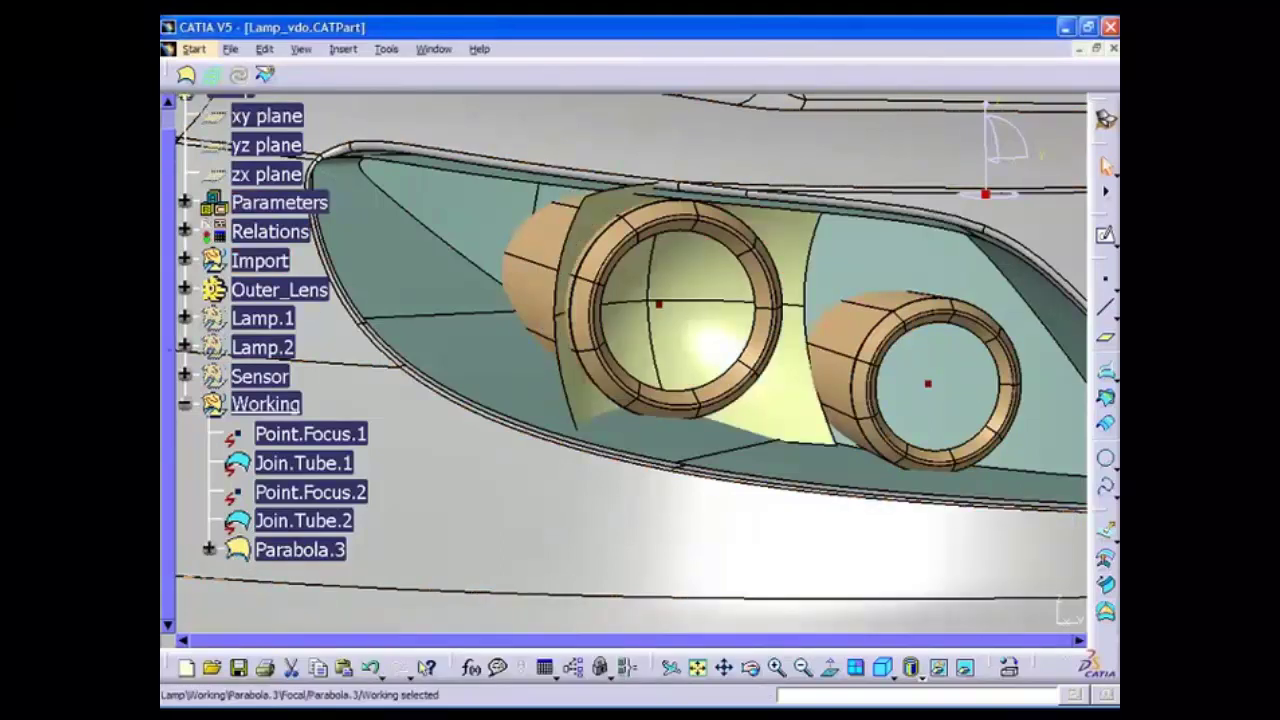
{"action": "left_click", "coordinate": [184, 404]}
{"action": "middle_click_drag", "start_coordinate": [700, 340], "coordinate": [640, 360]}
{"action": "left_click", "coordinate": [214, 75]}
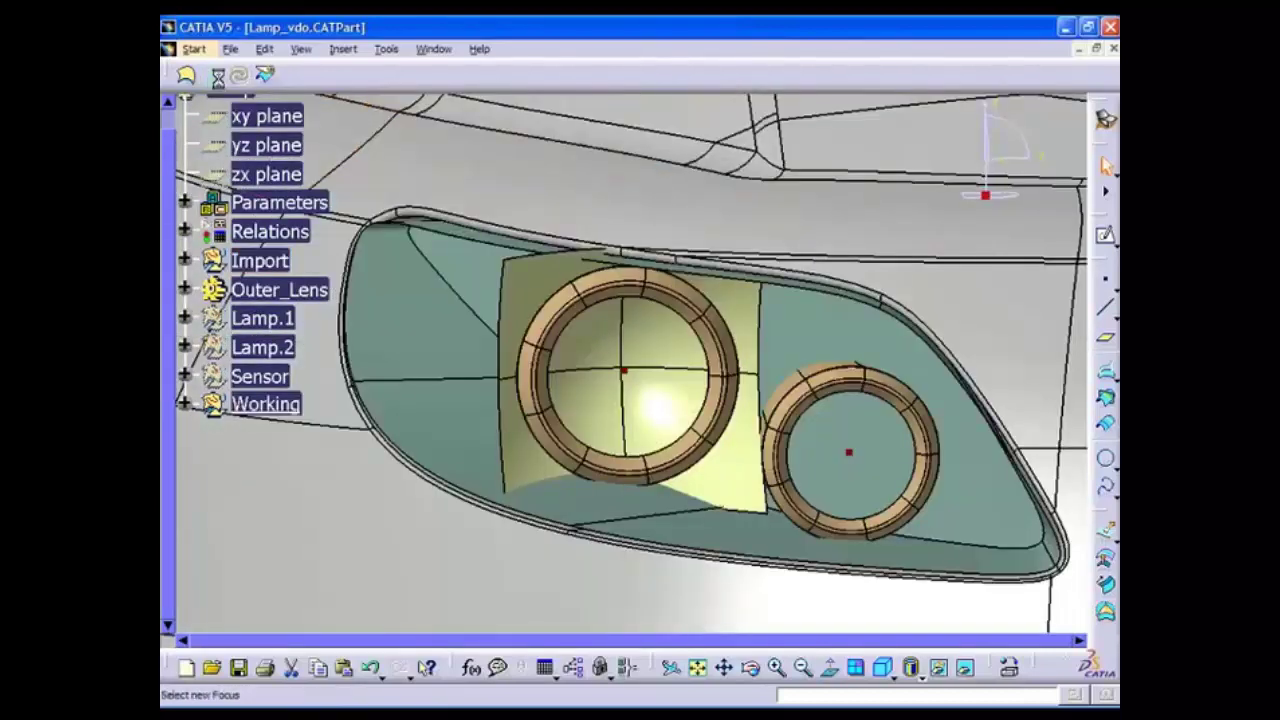
Step: Instantiate Pillows using Point.Focus.1, Parabola.3 and the xy, zx and yz planes
{"action": "left_click", "coordinate": [623, 371]}
{"action": "left_click", "coordinate": [575, 455]}
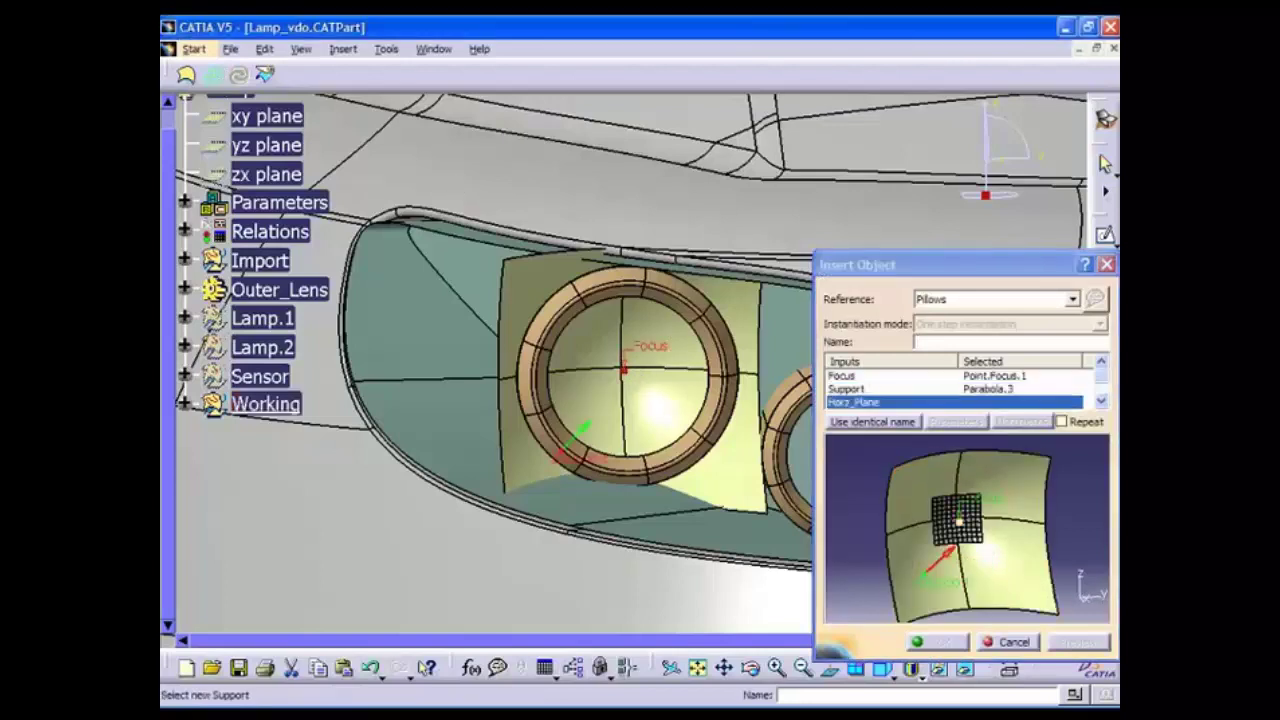
{"action": "left_click", "coordinate": [266, 145]}
{"action": "left_click", "coordinate": [958, 421]}
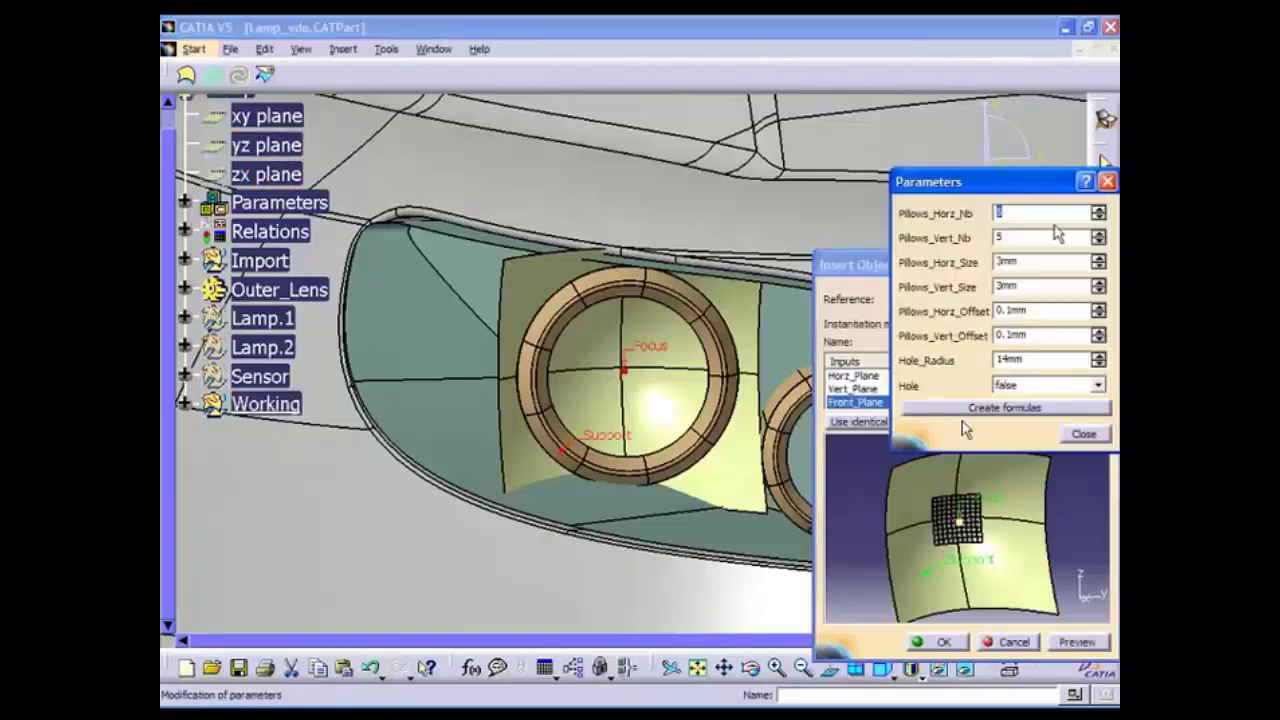
{"action": "left_click", "coordinate": [1084, 433]}
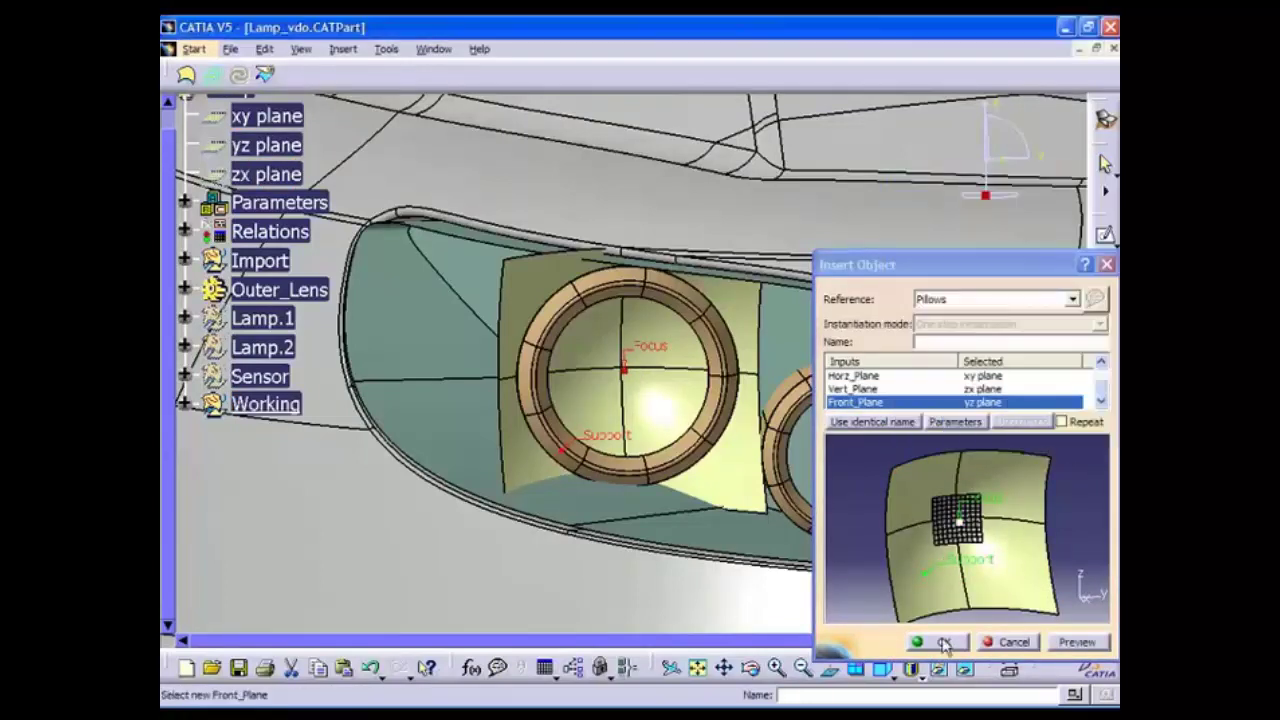
{"action": "left_click", "coordinate": [938, 641]}
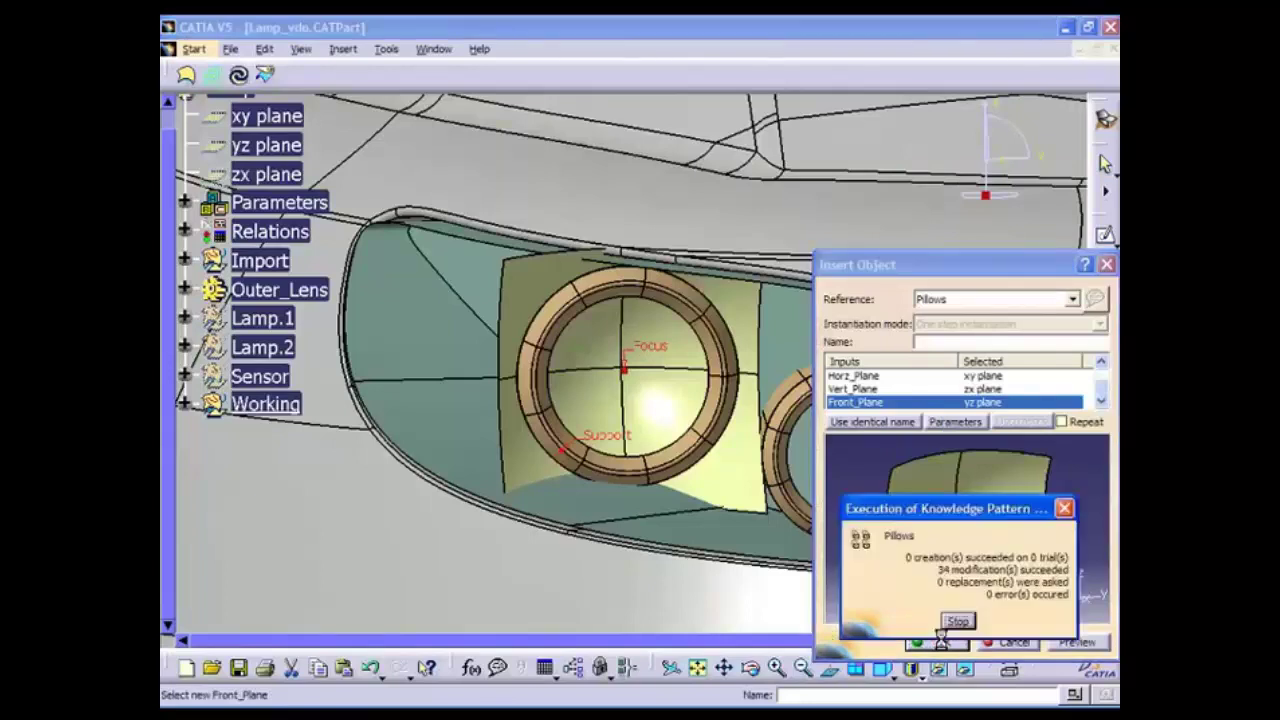
Step: Set Pillows_Horz_Size and Pillows_Vert_Size to 5mm each
{"action": "left_click", "coordinate": [184, 431]}
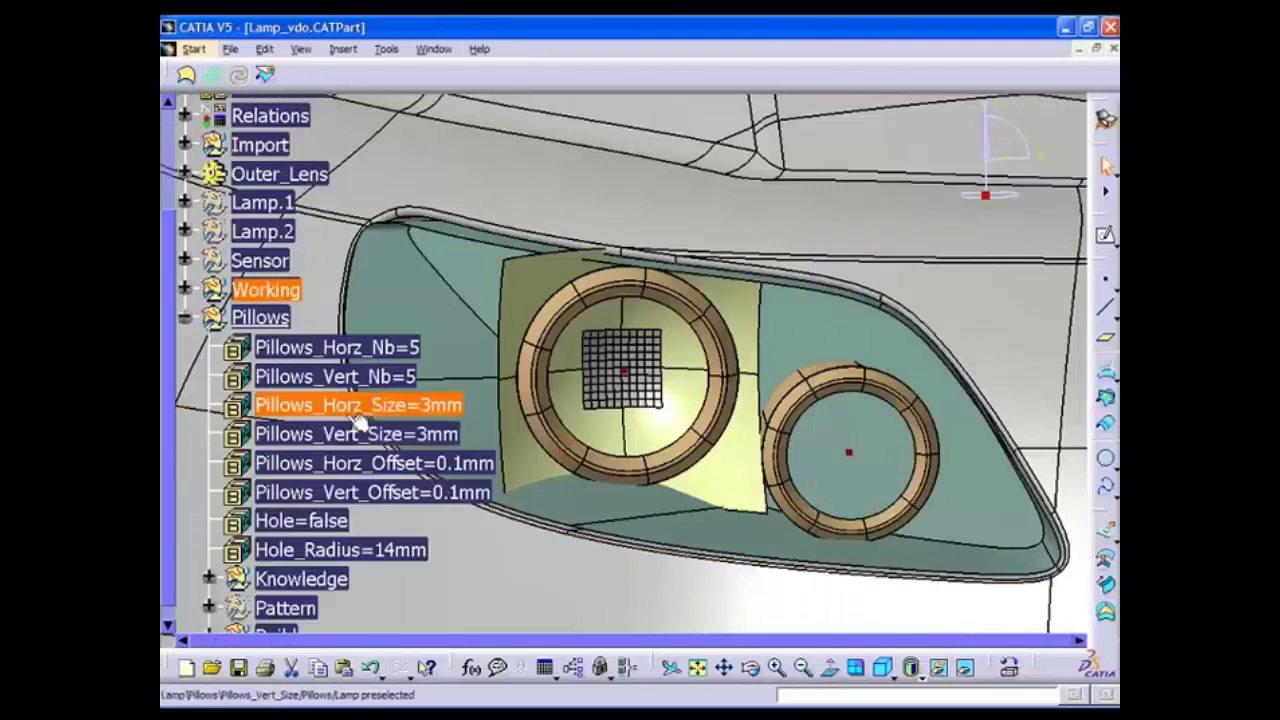
{"action": "double_click", "coordinate": [430, 405]}
{"action": "type", "text": "5"}
{"action": "key", "text": "Return"}
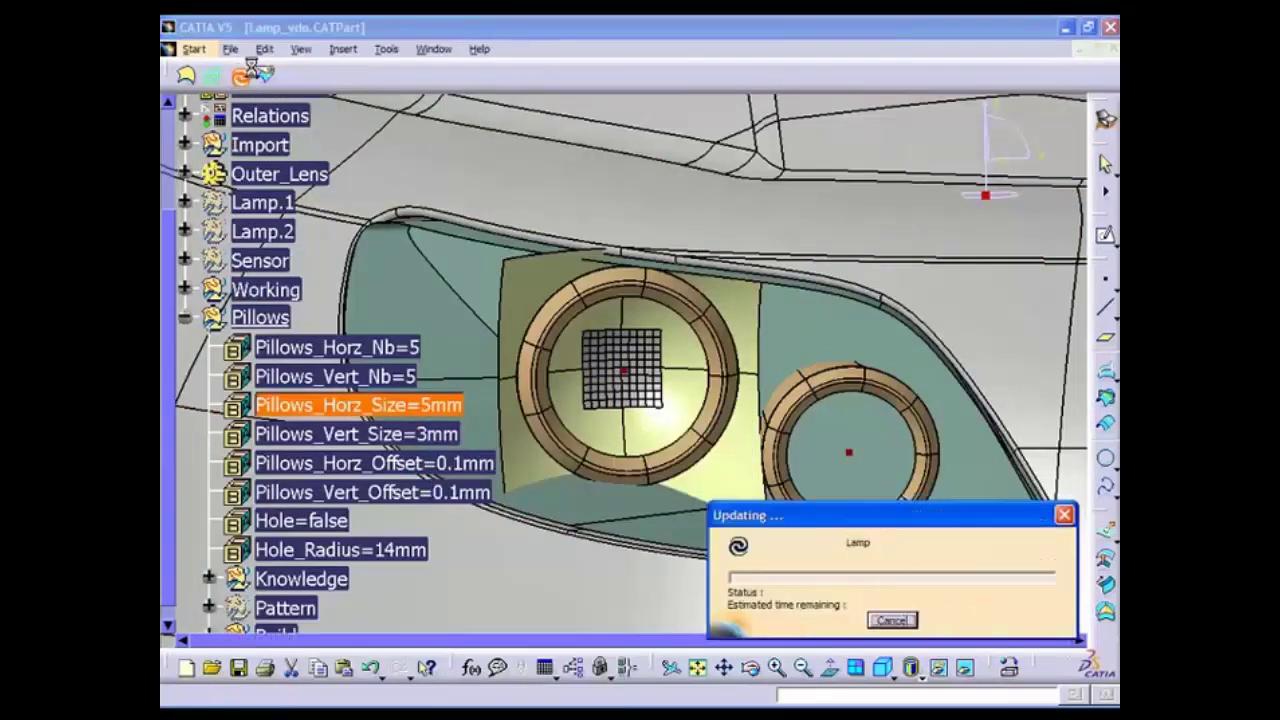
{"action": "double_click", "coordinate": [355, 434]}
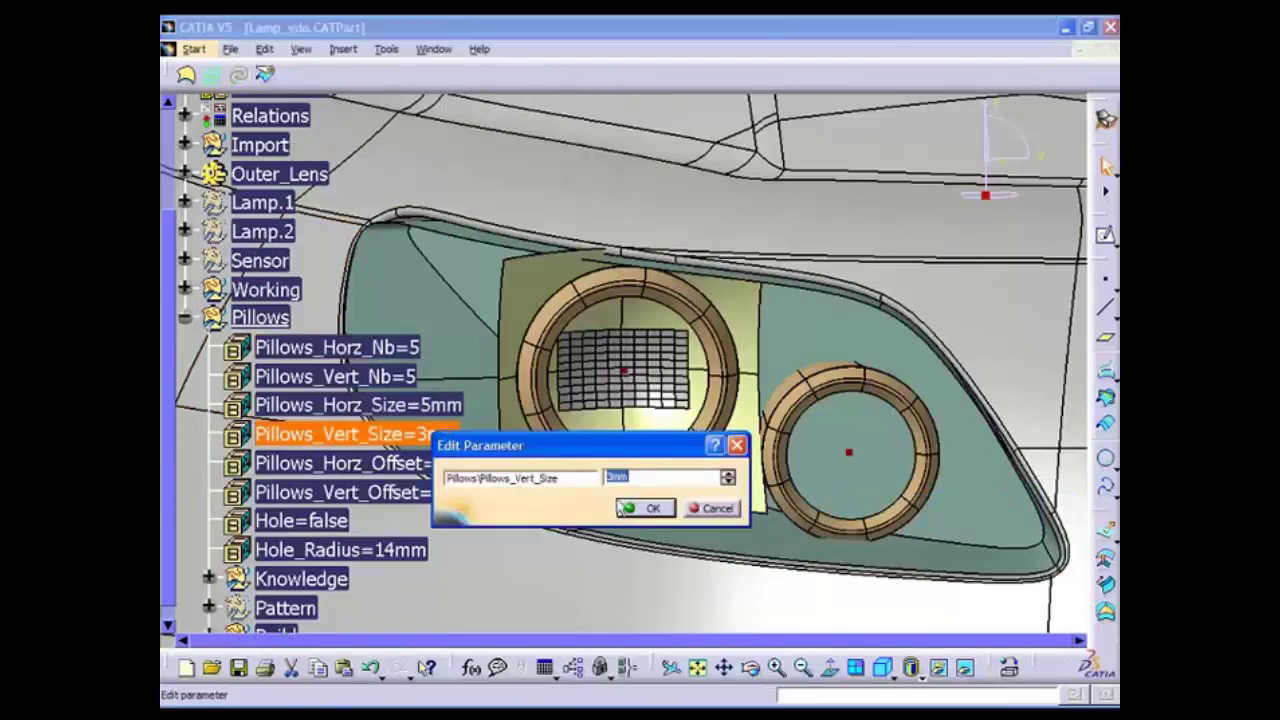
{"action": "type", "text": "5"}
{"action": "left_click", "coordinate": [653, 510]}
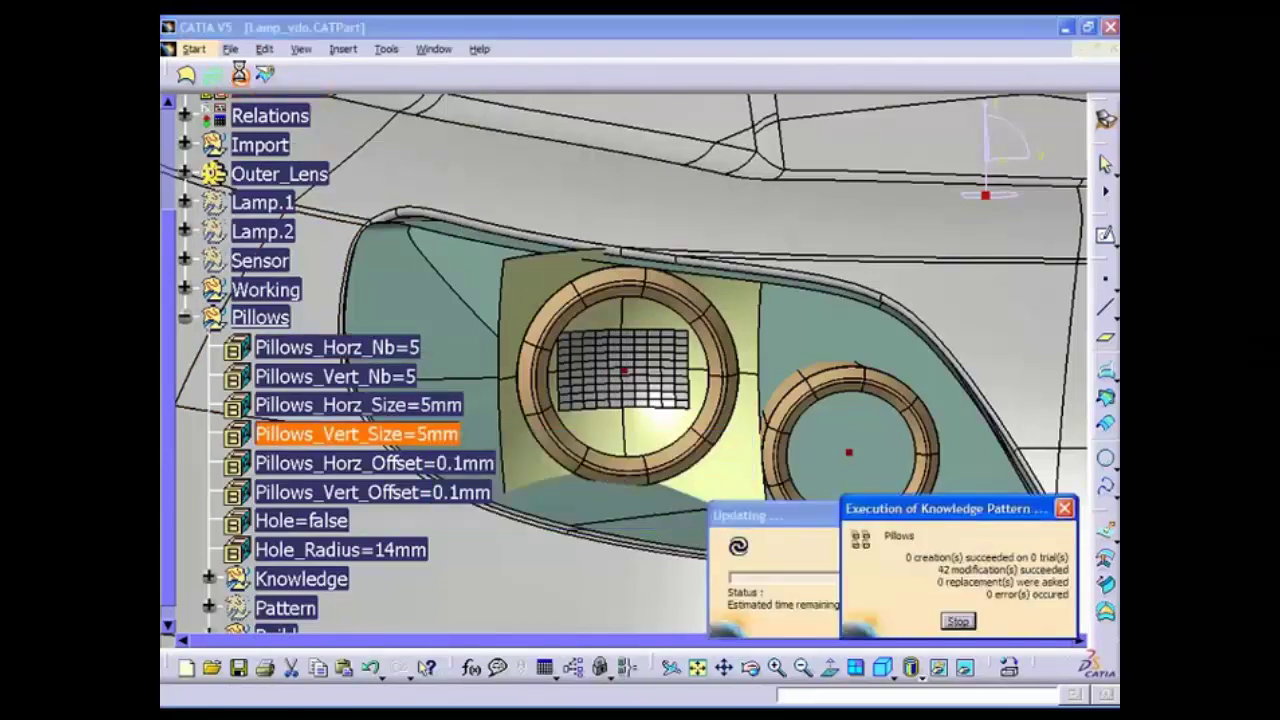
Step: Set Pillows_Horz_Nb and Pillows_Vert_Nb to 9 each
{"action": "double_click", "coordinate": [337, 347]}
{"action": "type", "text": "9"}
{"action": "left_click", "coordinate": [610, 425]}
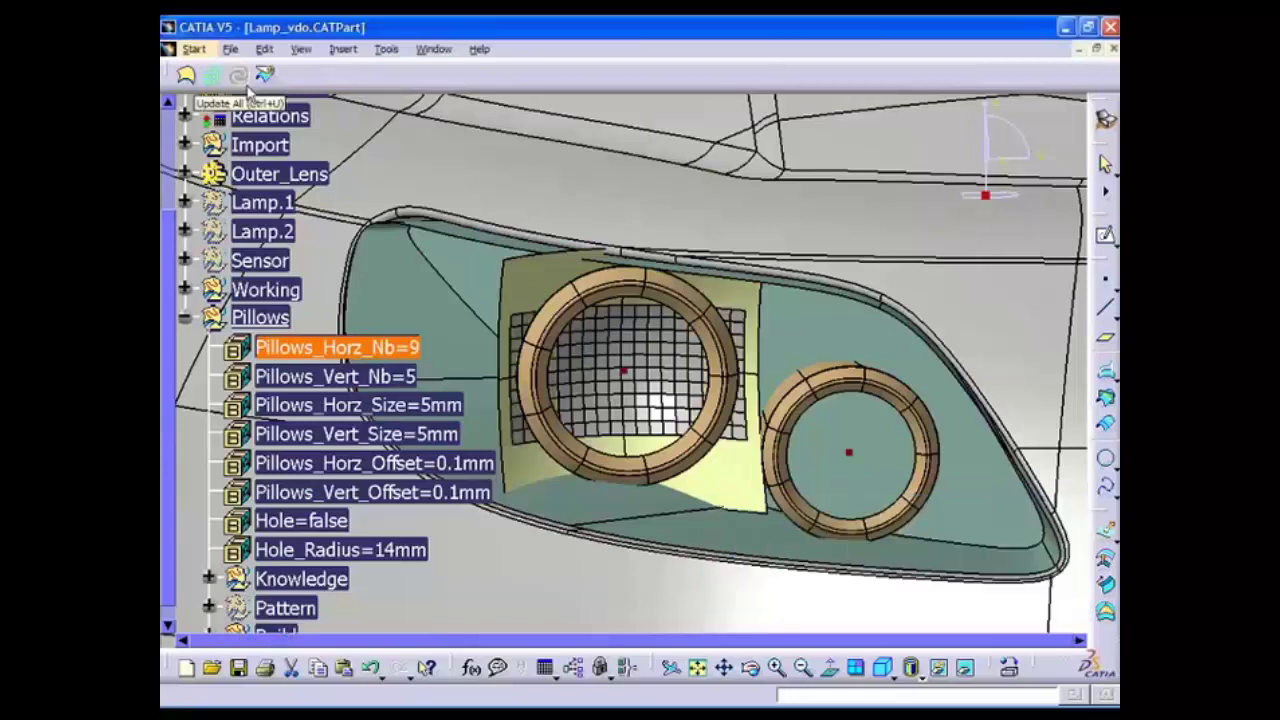
{"action": "double_click", "coordinate": [402, 378]}
{"action": "type", "text": "9"}
{"action": "key", "text": "Return"}
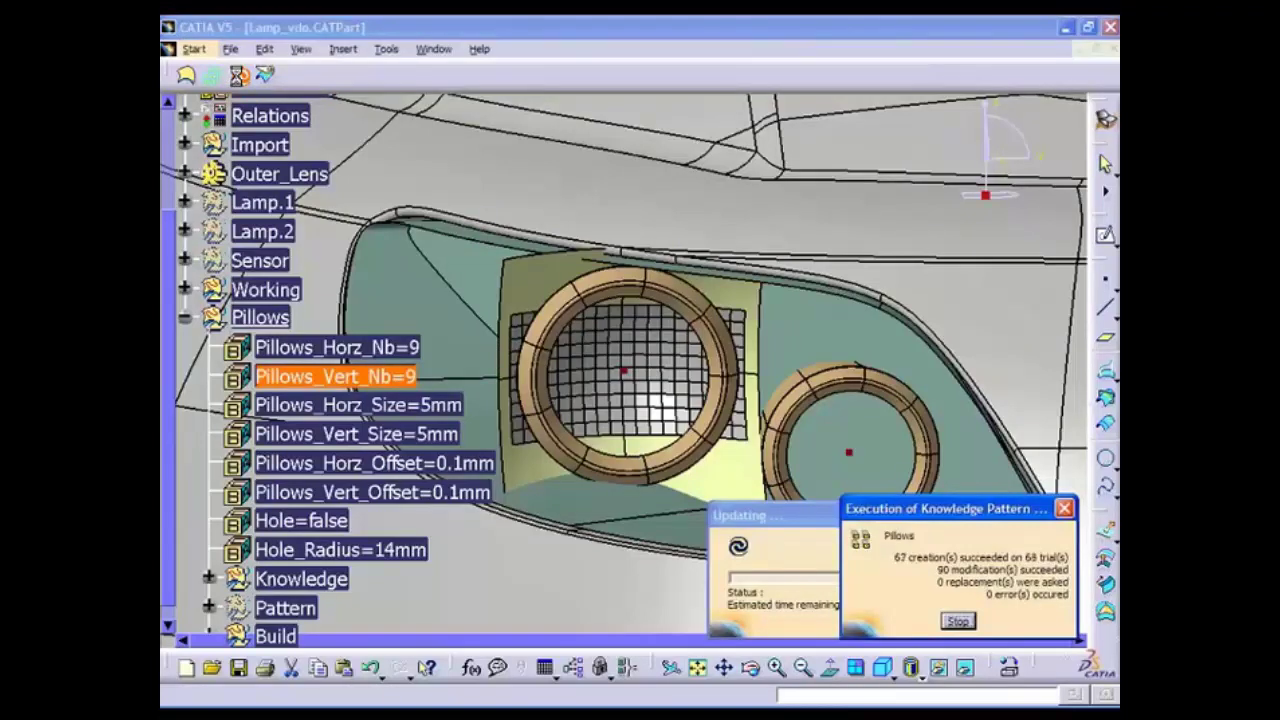
Step: Set the Hole parameter to true and update the part
{"action": "double_click", "coordinate": [322, 521]}
{"action": "left_click", "coordinate": [537, 569]}
{"action": "left_click", "coordinate": [540, 586]}
{"action": "left_click", "coordinate": [535, 600]}
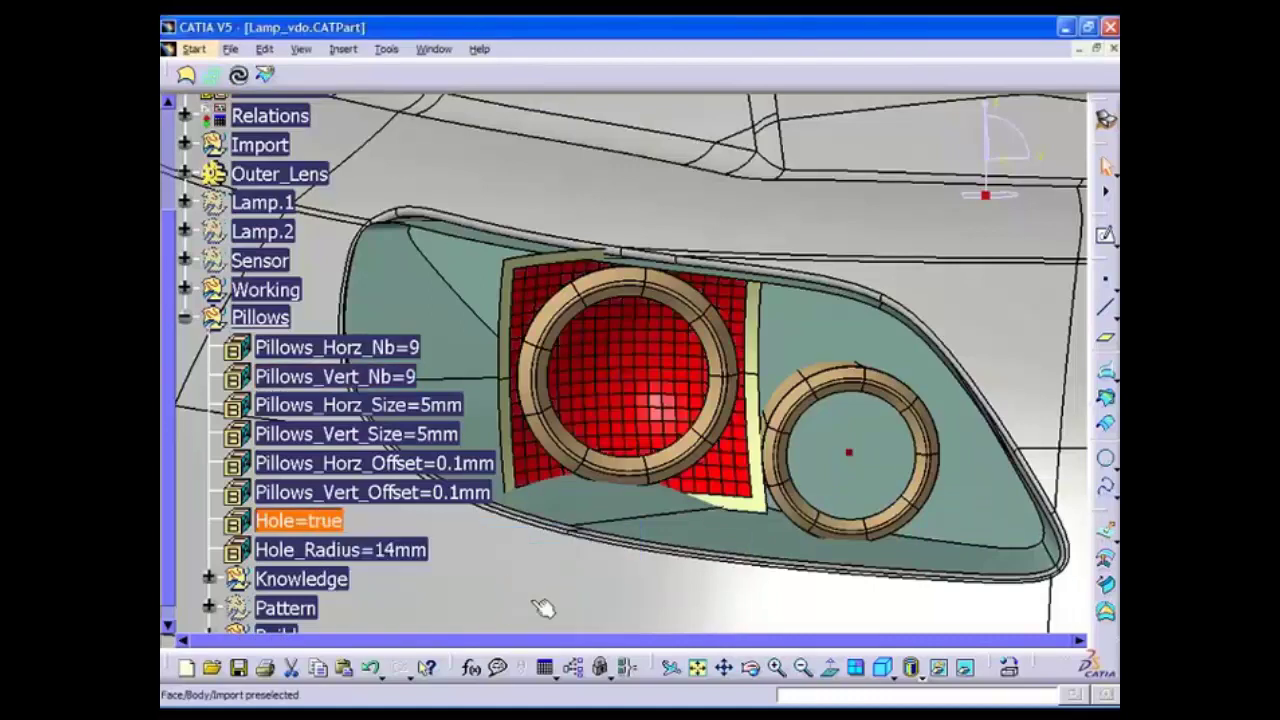
{"action": "left_click", "coordinate": [243, 75]}
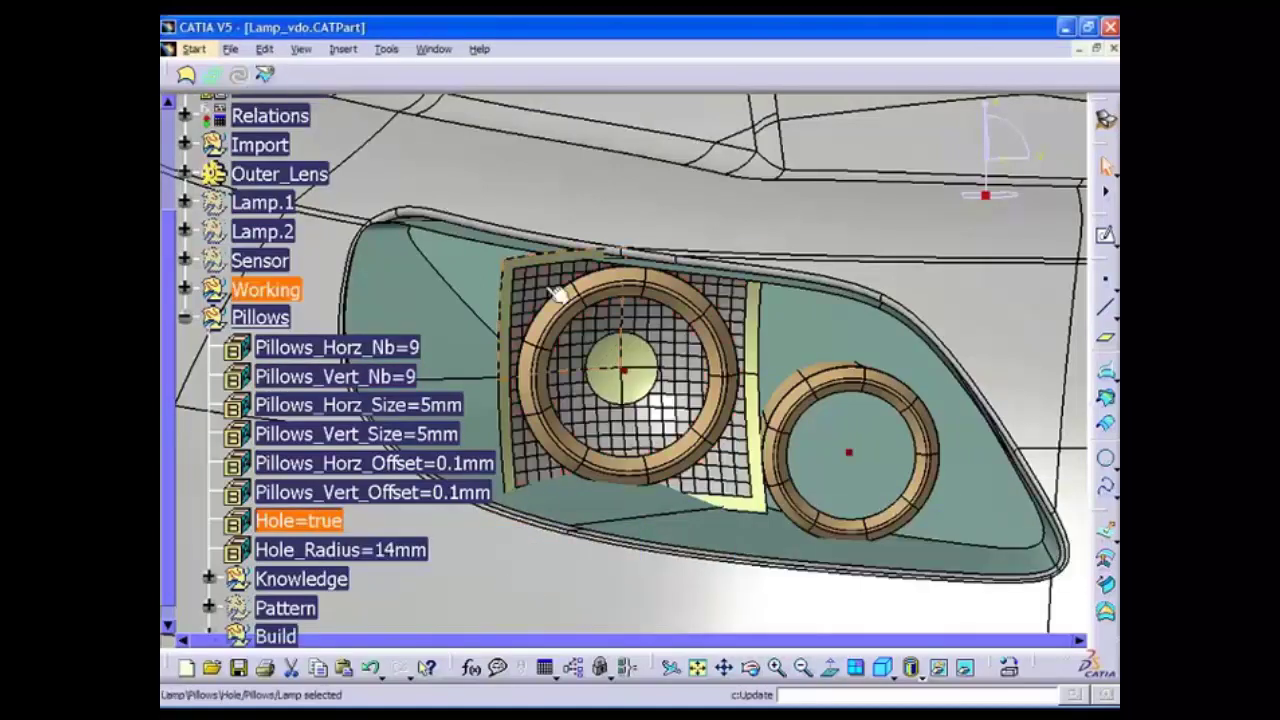
Step: Redefine Split.8 to cut the reflector with the pillow surface
{"action": "right_click", "coordinate": [628, 362]}
{"action": "left_click", "coordinate": [678, 388]}
{"action": "middle_click_drag", "start_coordinate": [678, 398], "coordinate": [600, 330]}
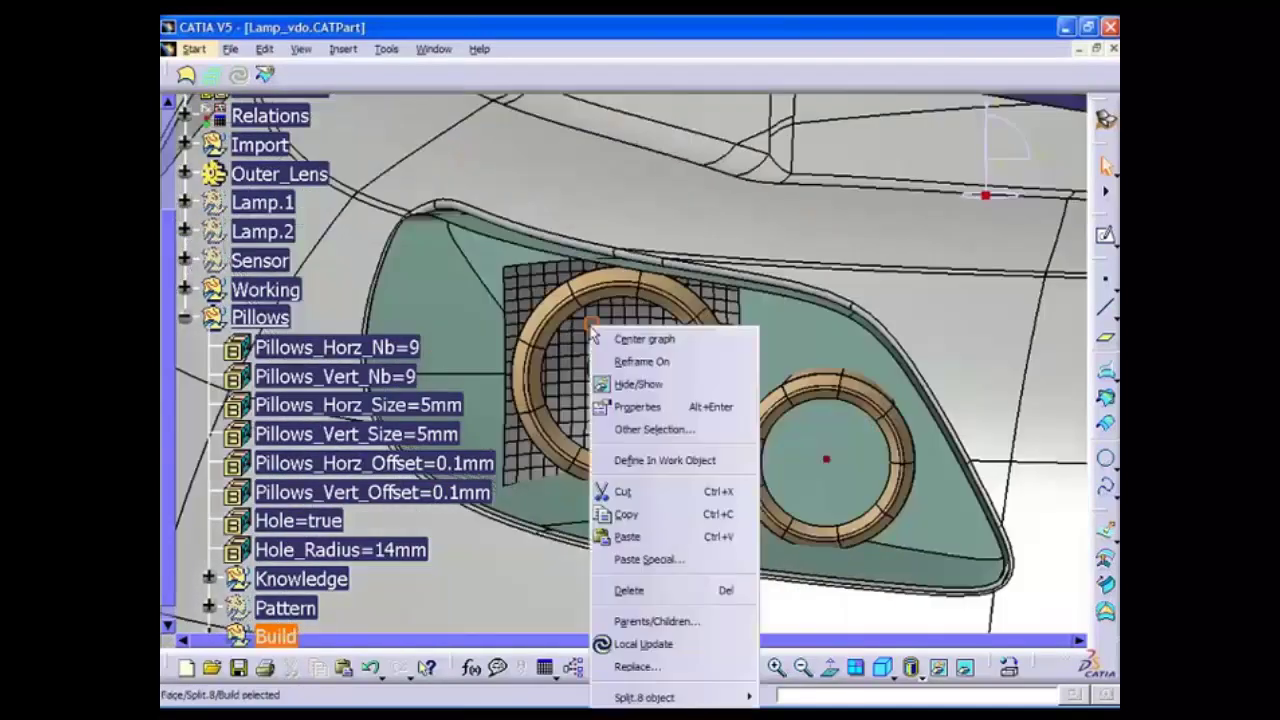
{"action": "double_click", "coordinate": [592, 323]}
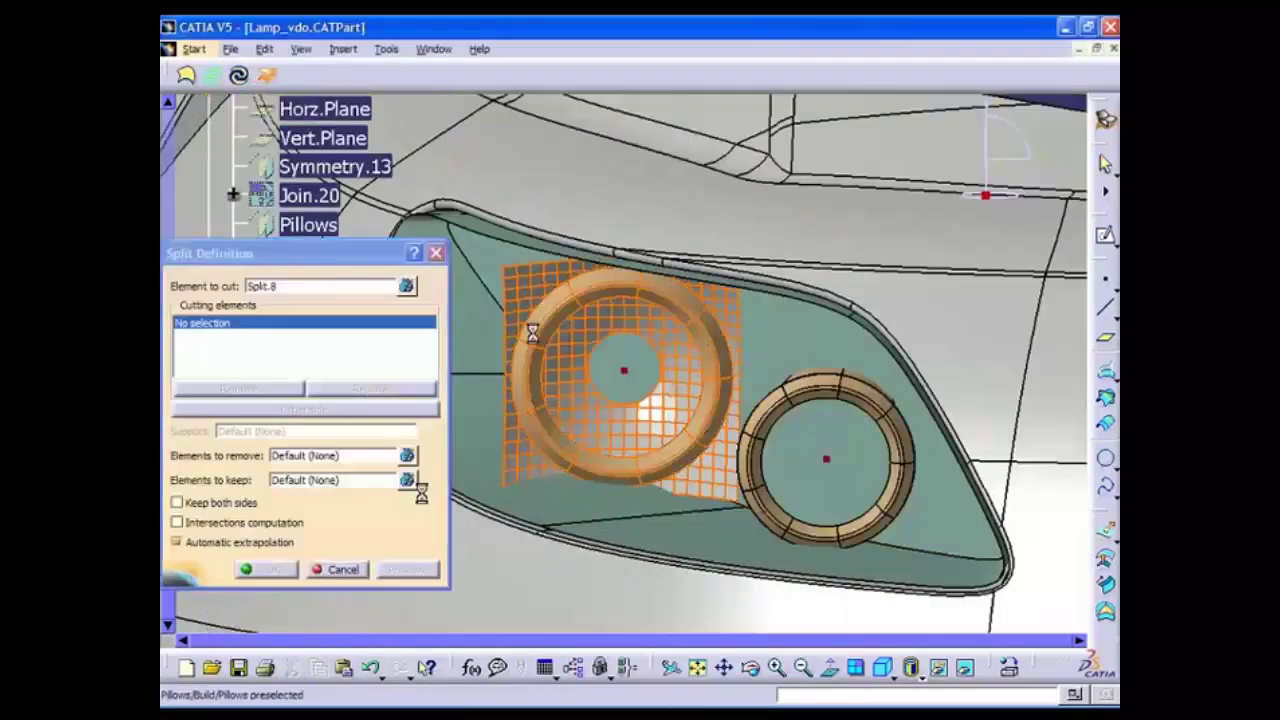
{"action": "left_click", "coordinate": [569, 297]}
{"action": "left_click", "coordinate": [281, 567]}
{"action": "middle_click_drag", "start_coordinate": [623, 371], "coordinate": [752, 380]}
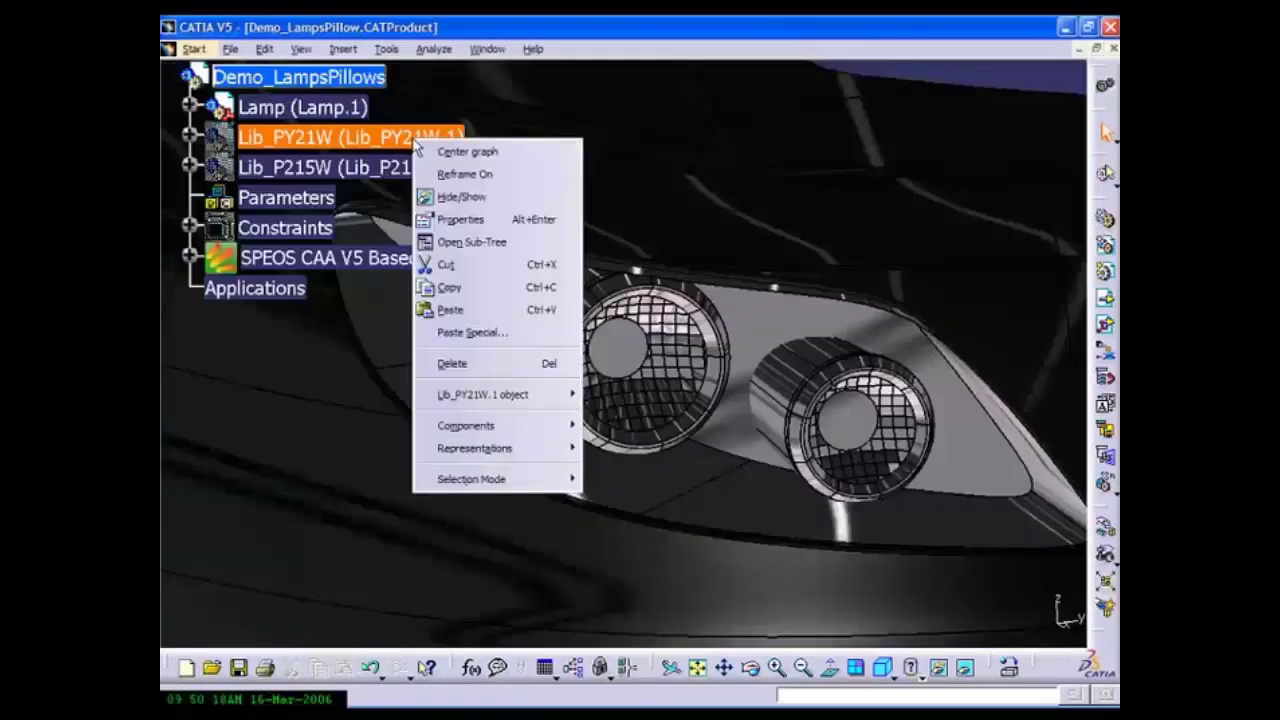
Step: Show the hidden bulbs and switch to the Light Modeling workbench
{"action": "right_click", "coordinate": [405, 168]}
{"action": "left_click", "coordinate": [540, 226]}
{"action": "left_click", "coordinate": [194, 48]}
{"action": "mouse_move", "coordinate": [205, 139]}
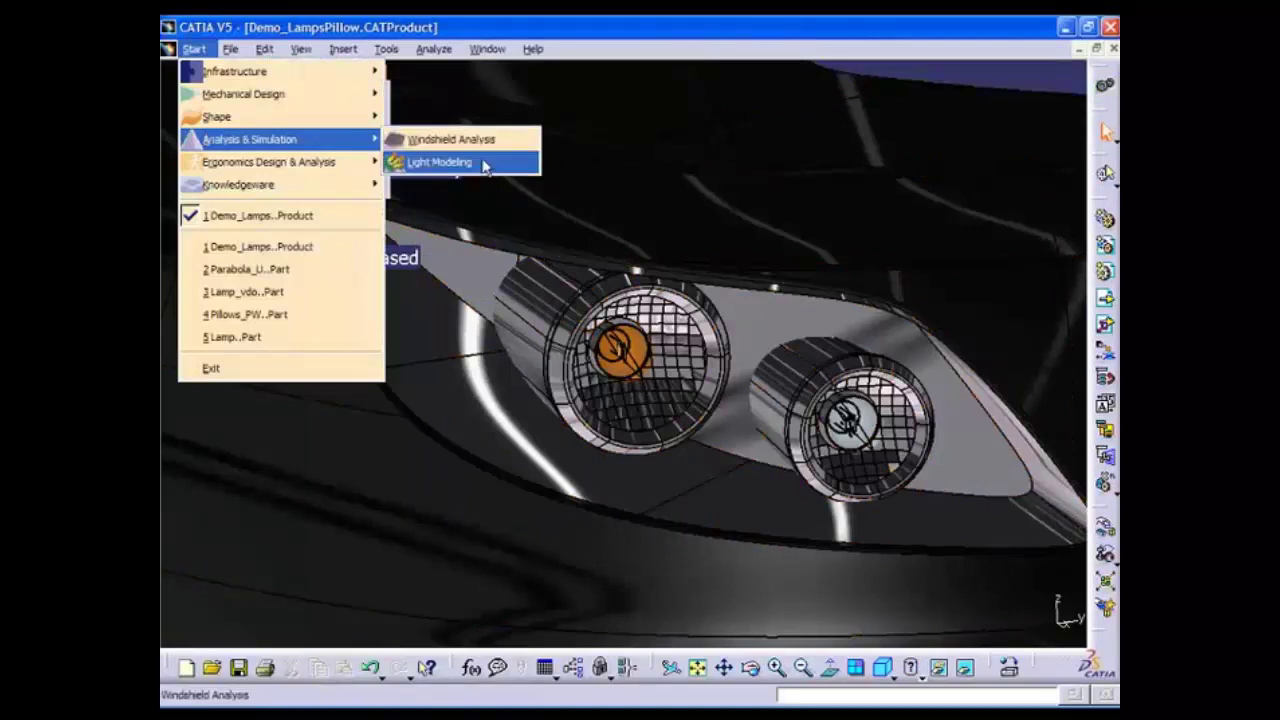
{"action": "left_click", "coordinate": [484, 163]}
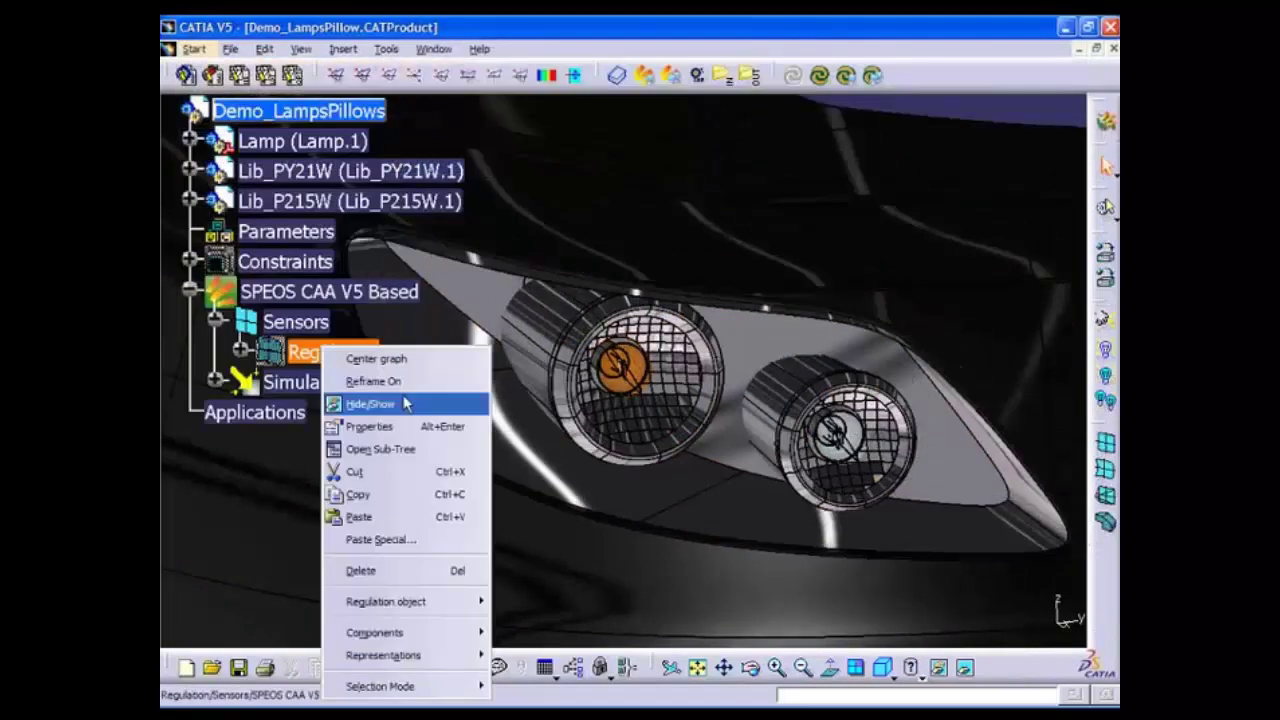
{"action": "left_click", "coordinate": [410, 384]}
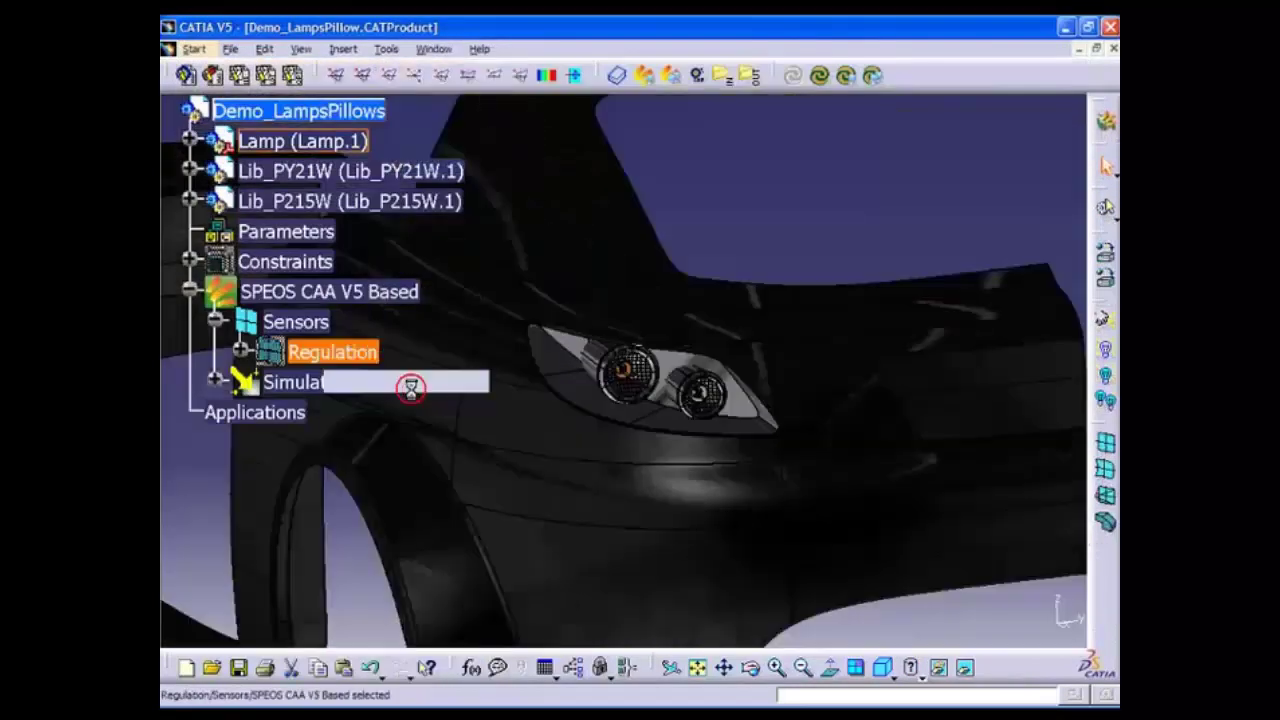
{"action": "middle_click_drag", "start_coordinate": [563, 420], "coordinate": [586, 543]}
Step: Reframe on the lamp reflector, expand Lamp and Simulations, and Local Update LM
{"action": "right_click", "coordinate": [340, 171]}
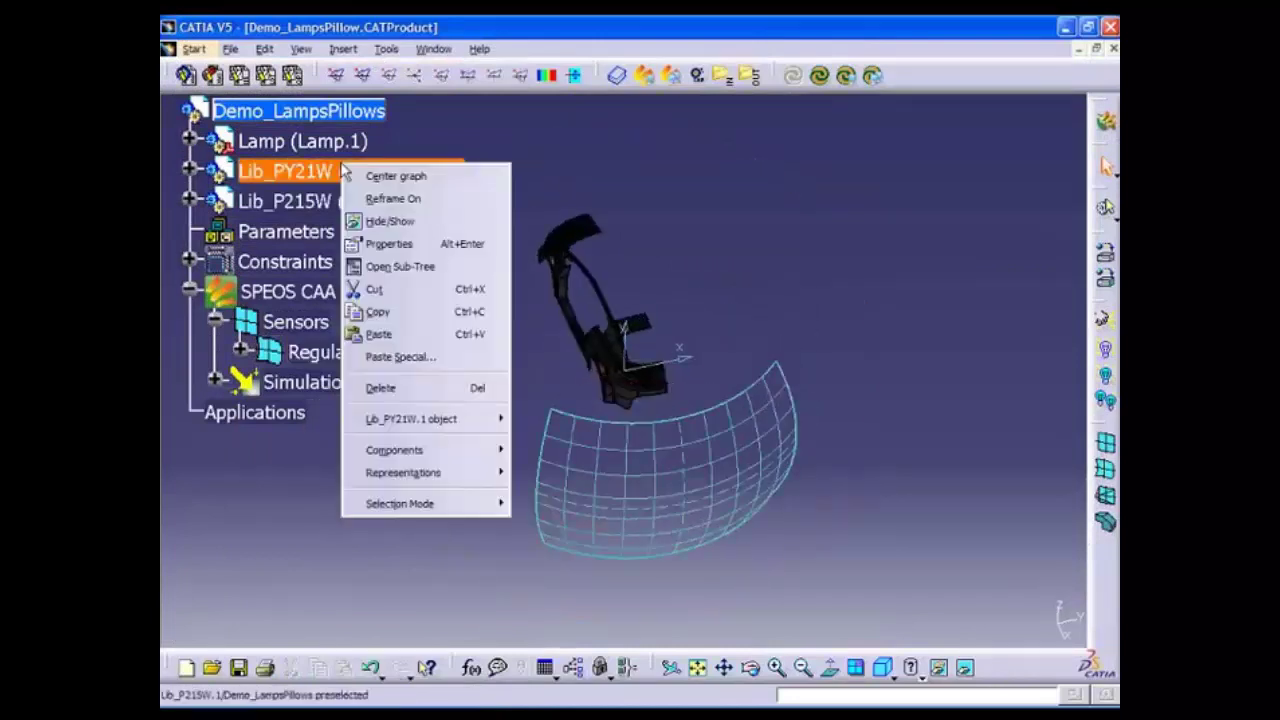
{"action": "left_click", "coordinate": [423, 205]}
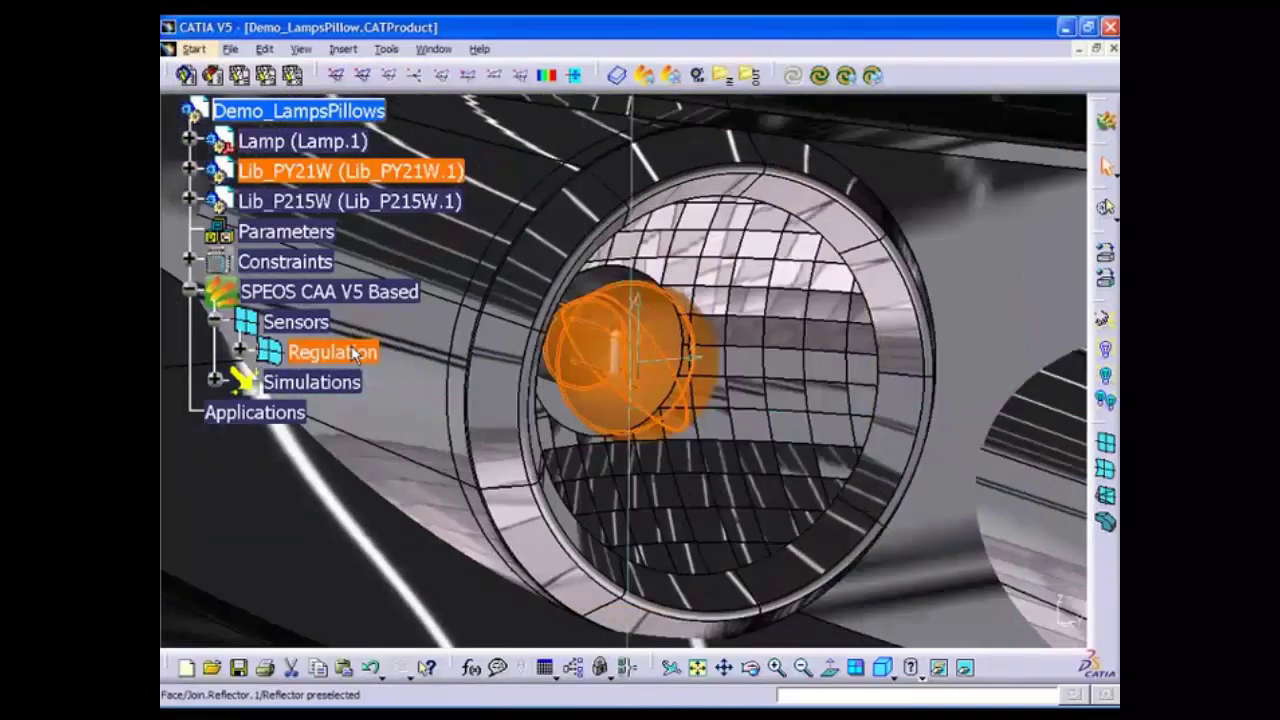
{"action": "left_click", "coordinate": [190, 141]}
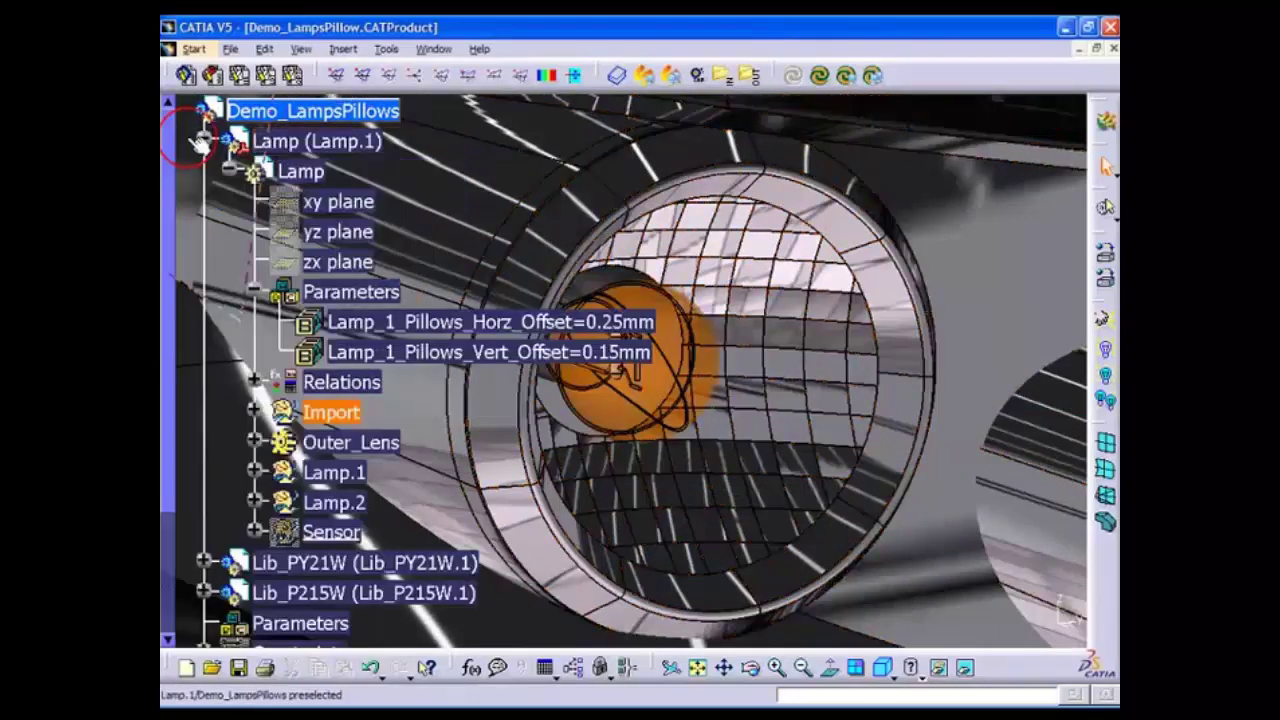
{"action": "scroll", "coordinate": [314, 330], "scroll_direction": "down", "scroll_amount": 5}
{"action": "left_click", "coordinate": [230, 494]}
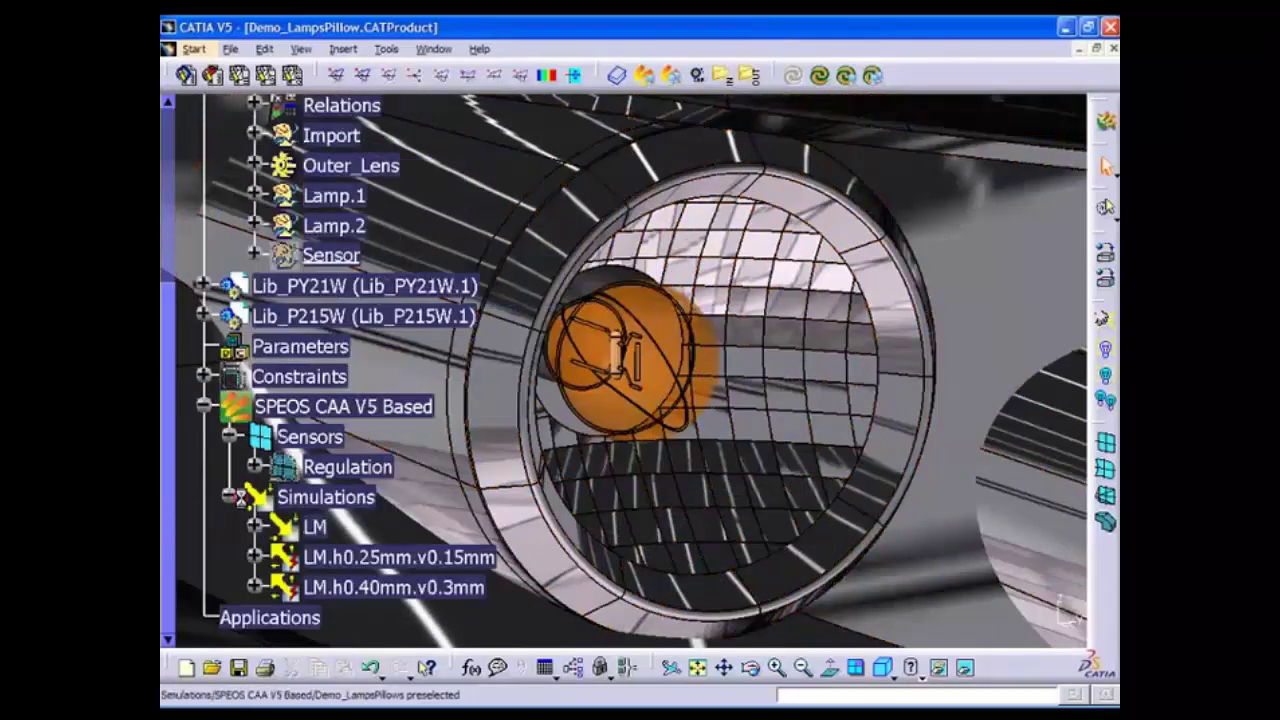
{"action": "scroll", "coordinate": [300, 475], "scroll_direction": "down", "scroll_amount": 1}
{"action": "right_click", "coordinate": [303, 478]}
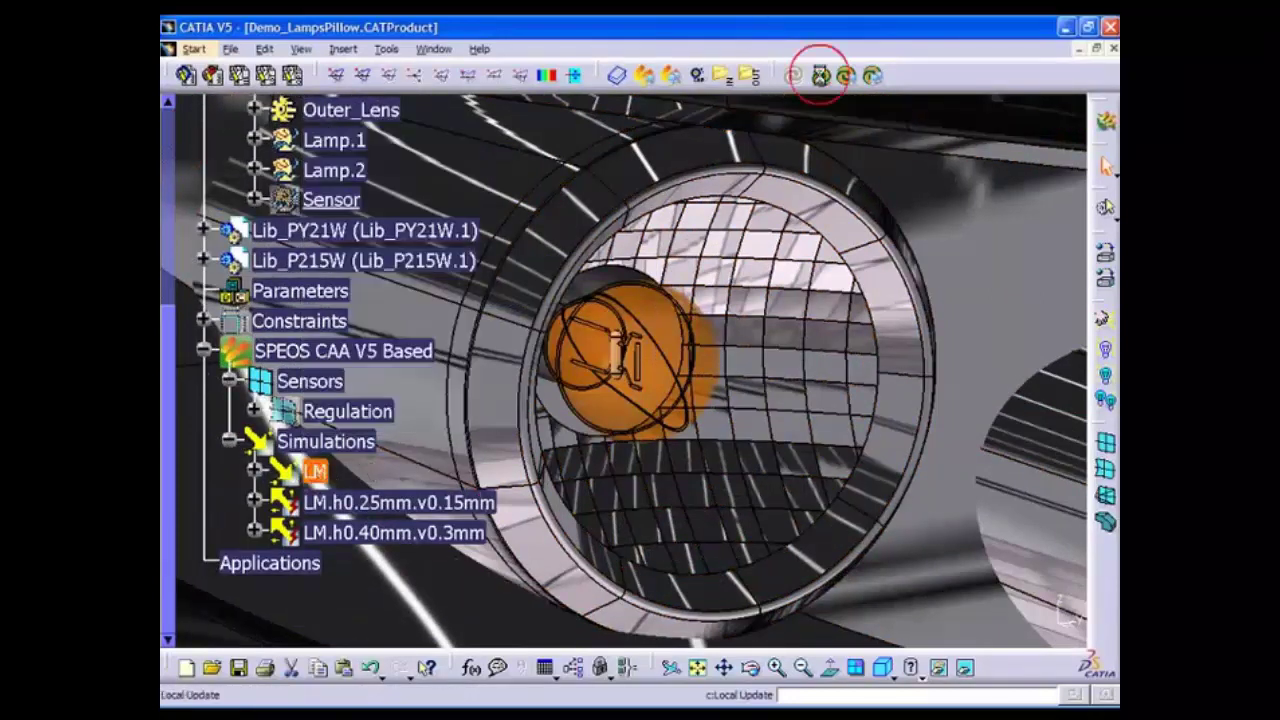
{"action": "left_click", "coordinate": [821, 75]}
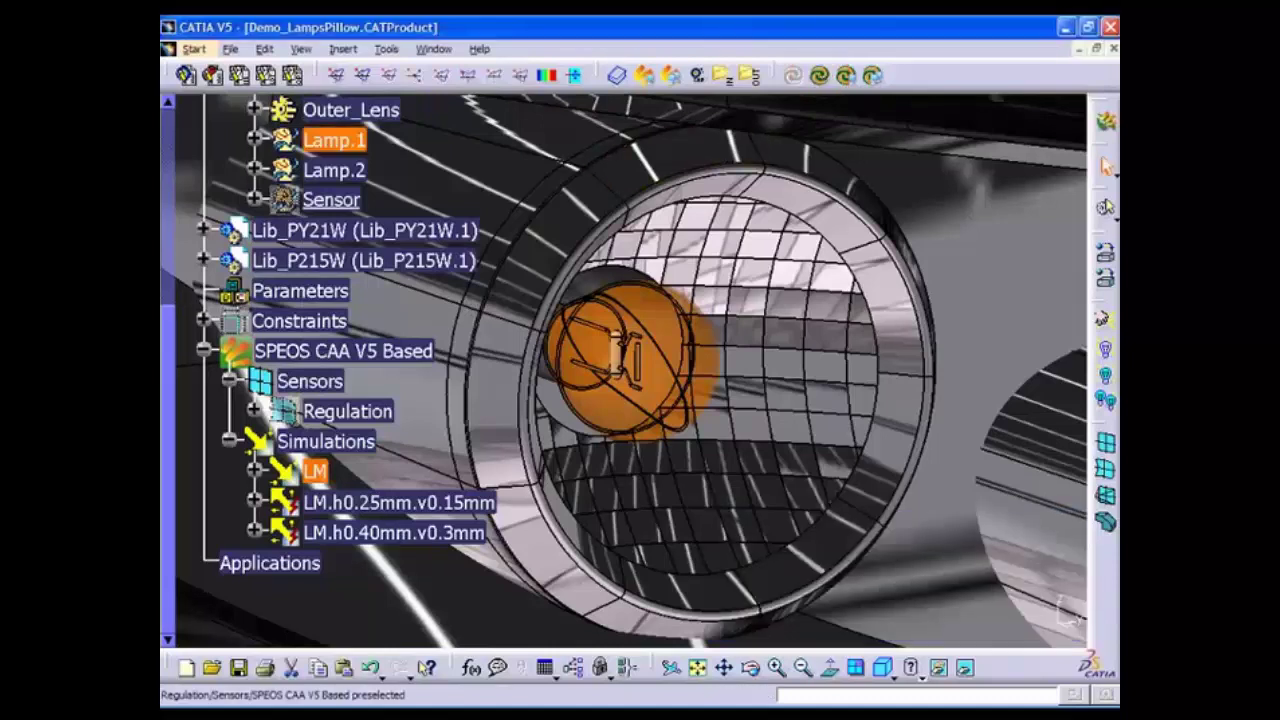
{"action": "left_click", "coordinate": [255, 502]}
{"action": "double_click", "coordinate": [420, 562]}
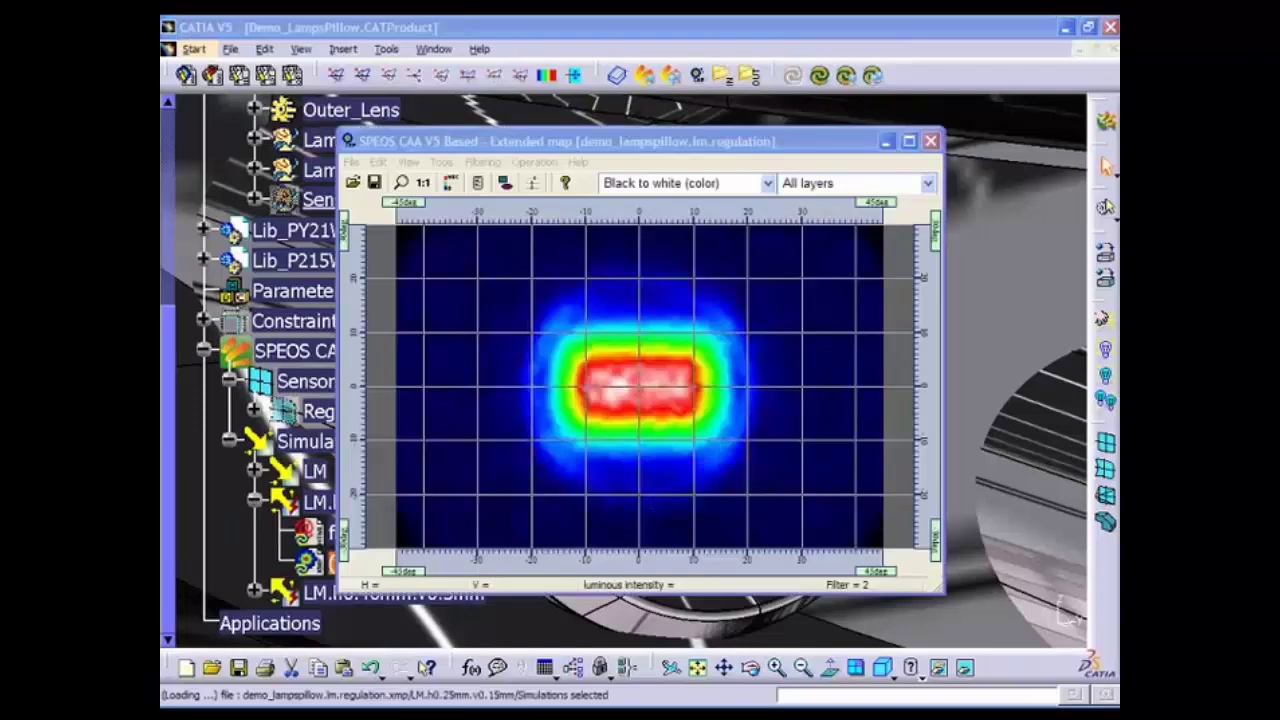
{"action": "left_click", "coordinate": [885, 142]}
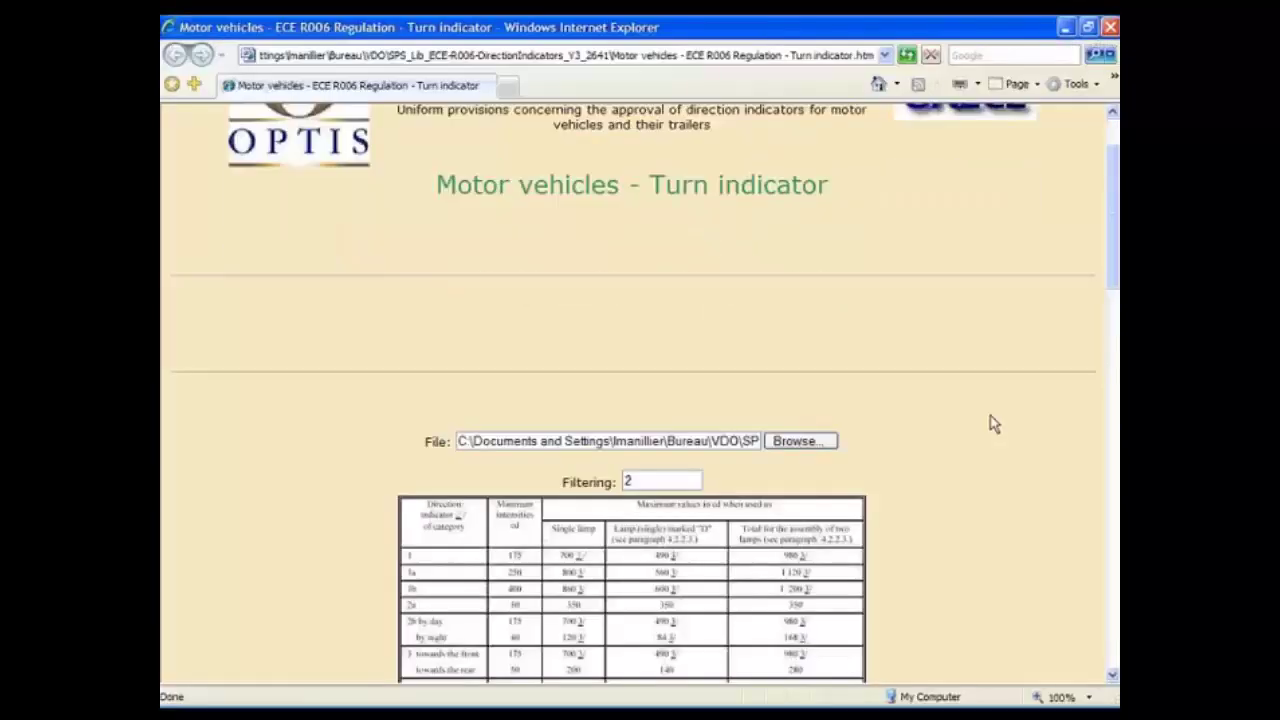
{"action": "scroll", "coordinate": [990, 420], "scroll_direction": "down", "scroll_amount": 15}
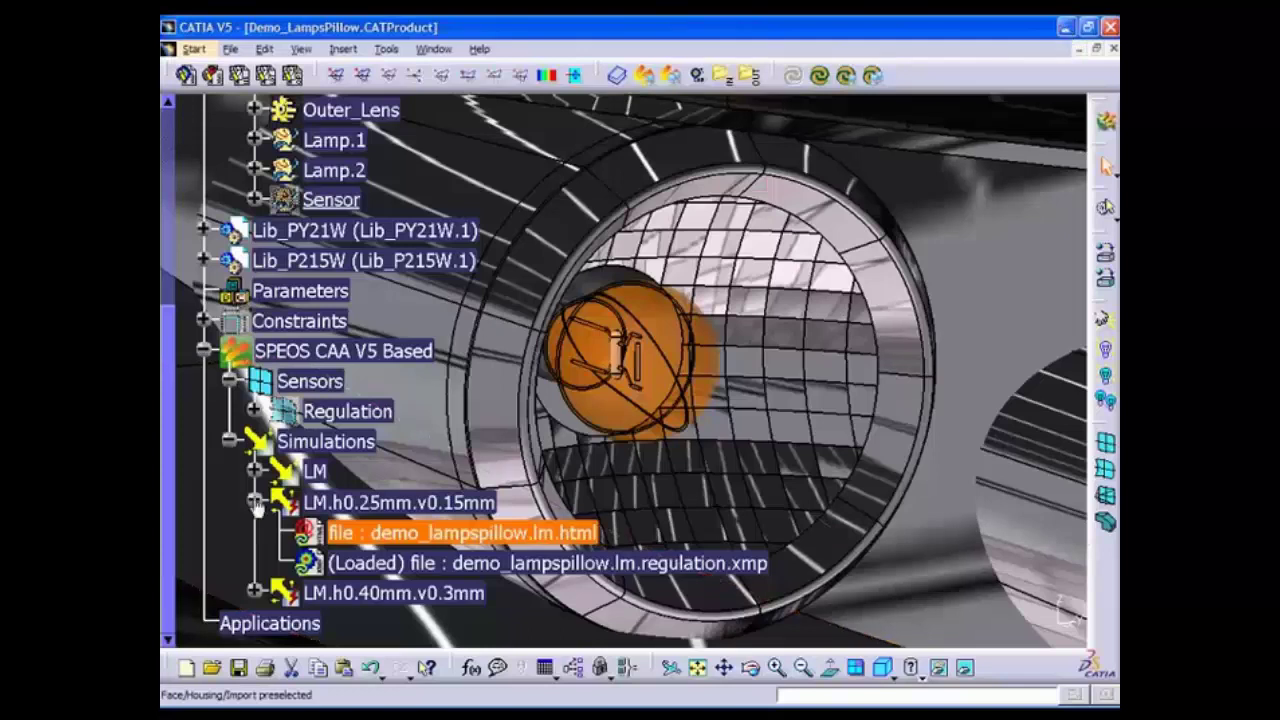
{"action": "left_click", "coordinate": [255, 499]}
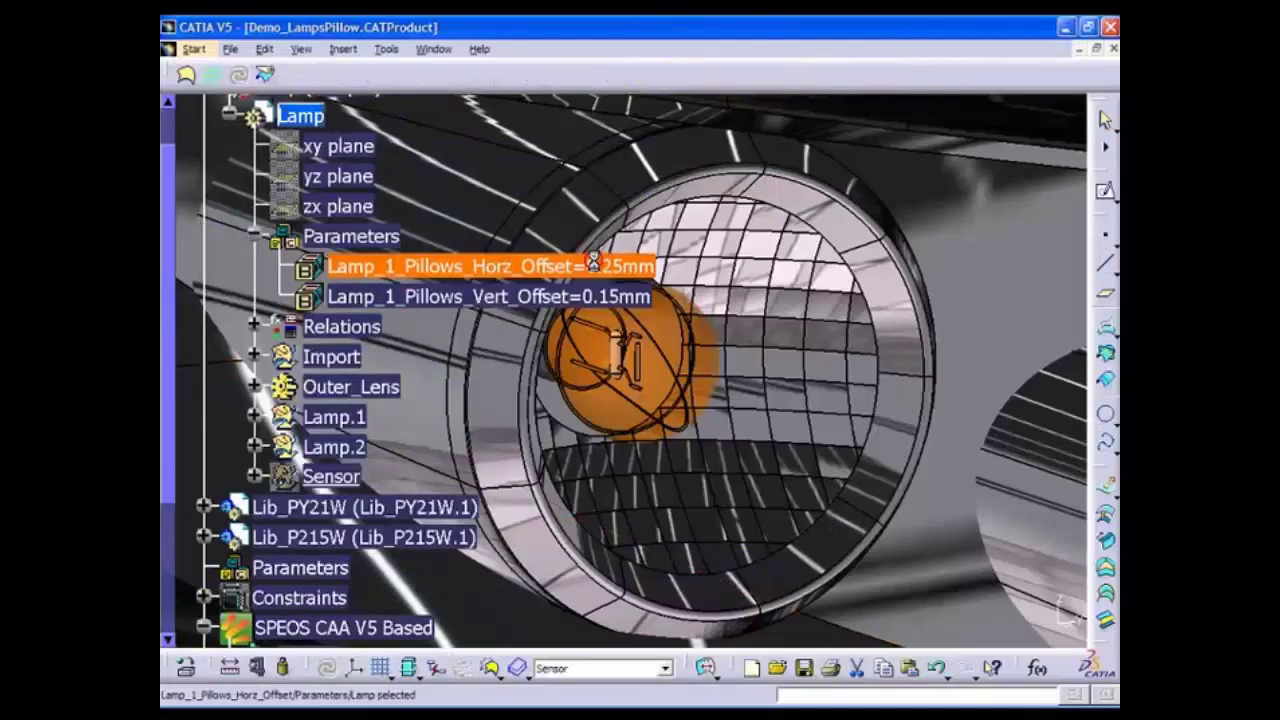
Step: Set Lamp_1_Pillows_Horz_Offset to 0.4mm and Vert_Offset to 0.3mm
{"action": "double_click", "coordinate": [590, 266]}
{"action": "type", "text": "0"}
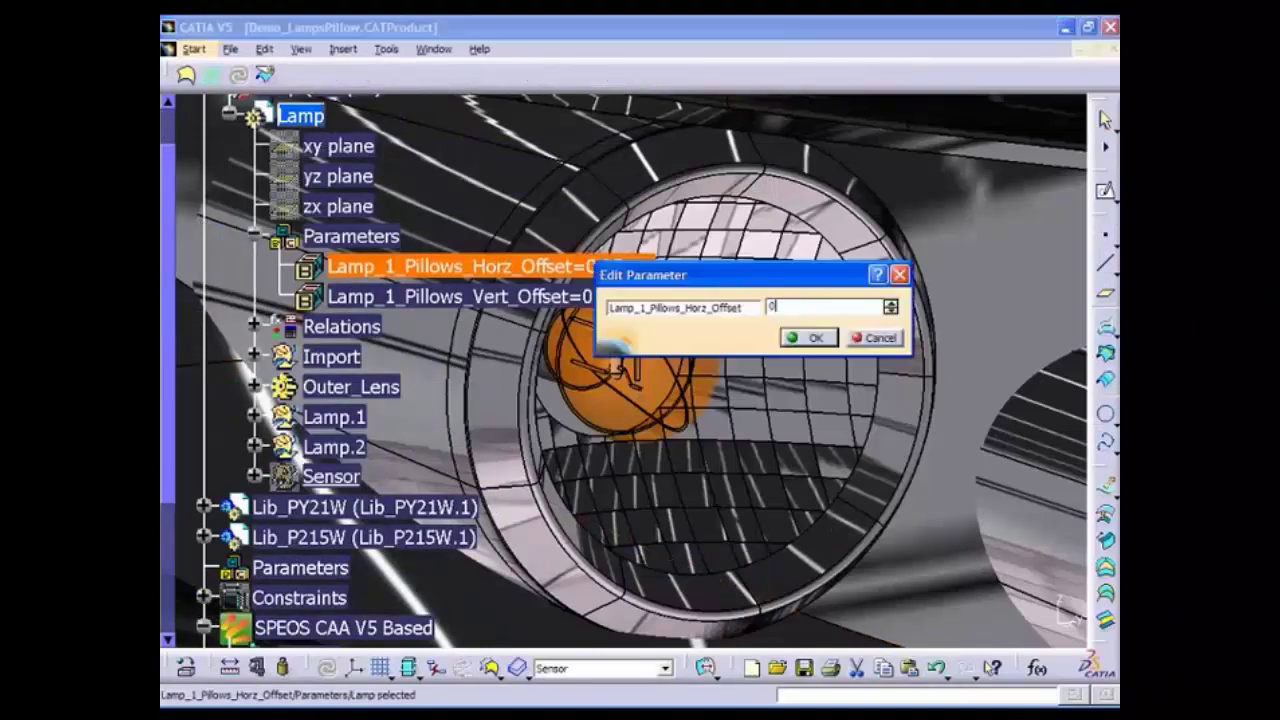
{"action": "type", "text": ".4"}
{"action": "left_click", "coordinate": [810, 337]}
{"action": "double_click", "coordinate": [540, 297]}
{"action": "type", "text": "0."}
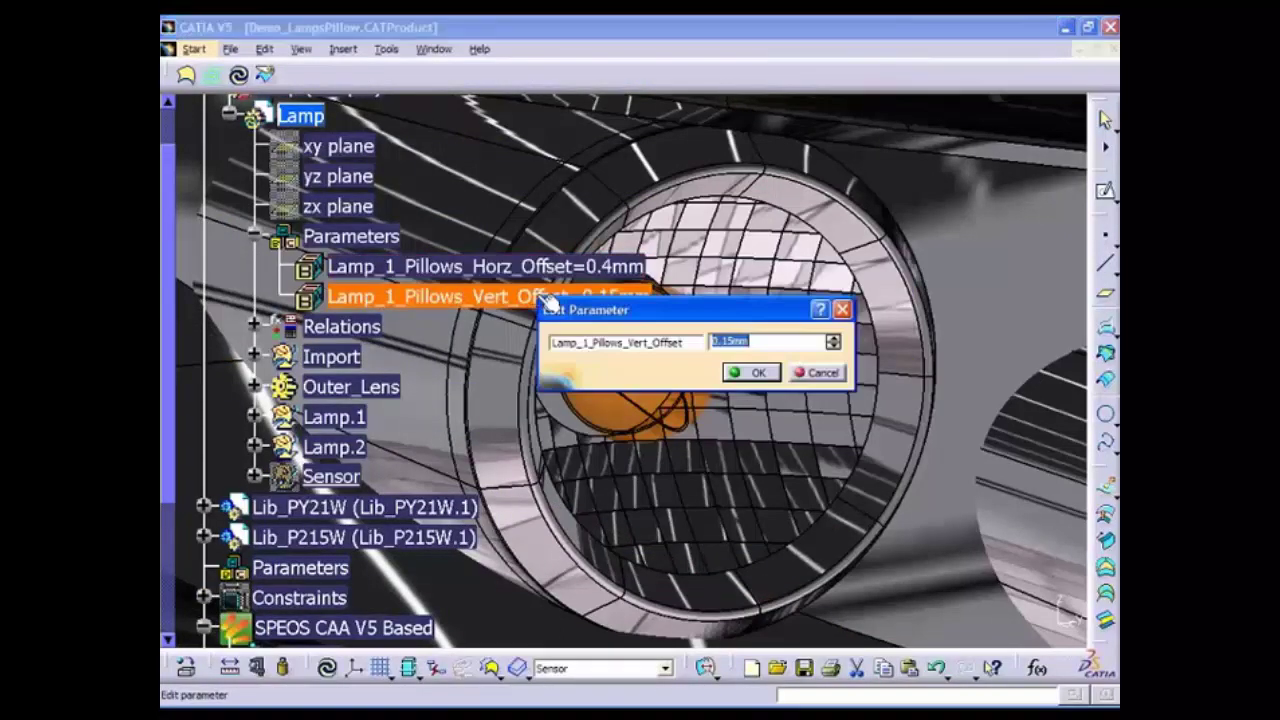
{"action": "type", "text": "3"}
{"action": "left_click", "coordinate": [752, 372]}
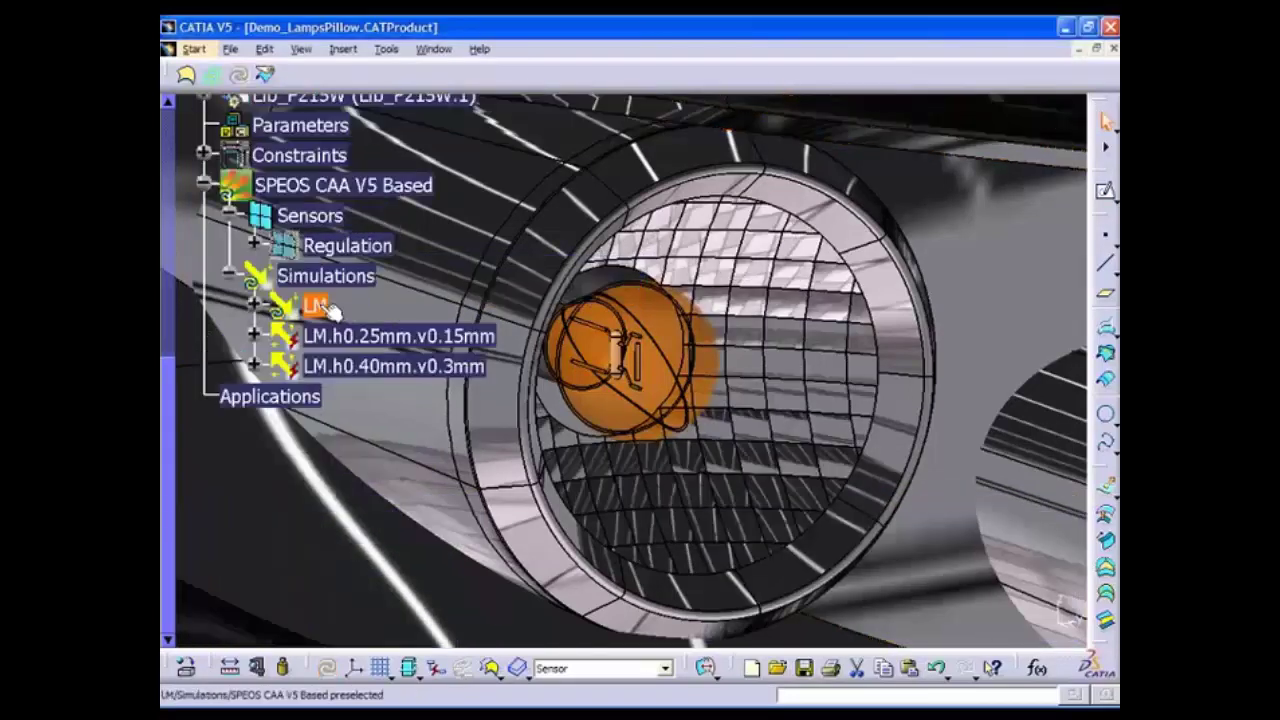
Step: Rerun LM and open the LM.h0.40mm.v0.3mm regulation intensity map
{"action": "left_click", "coordinate": [820, 76]}
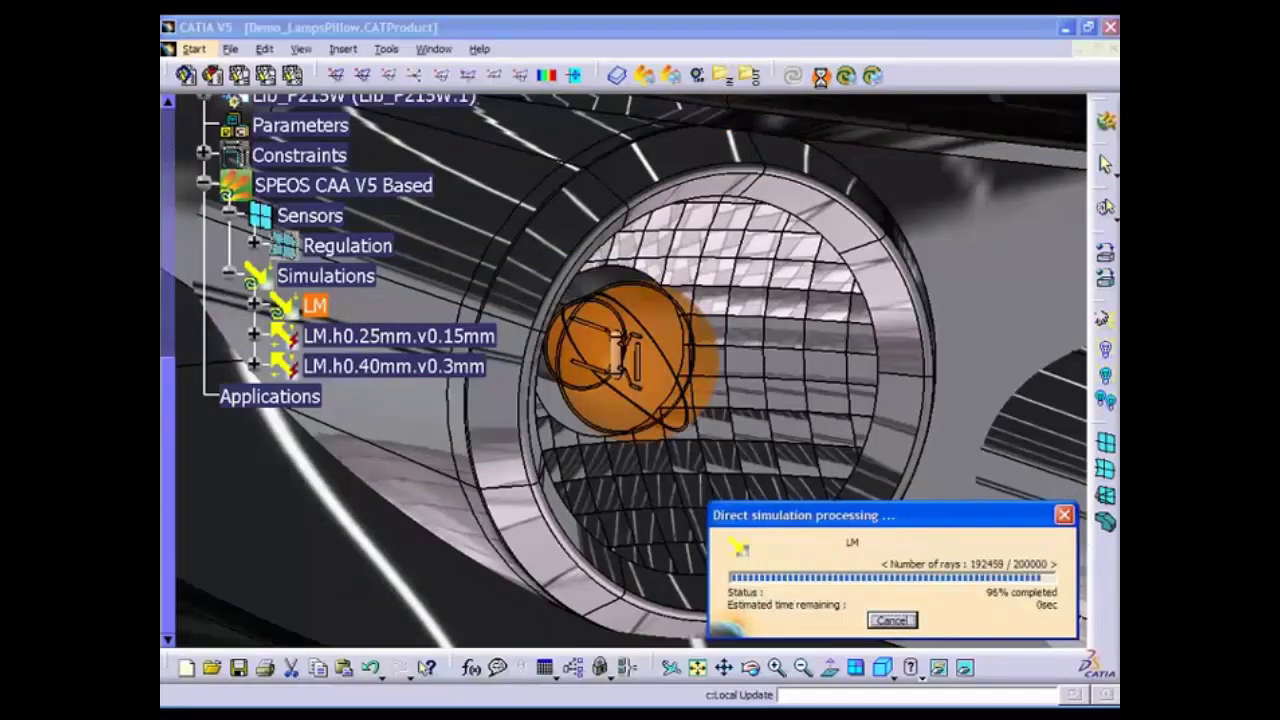
{"action": "left_click", "coordinate": [254, 366]}
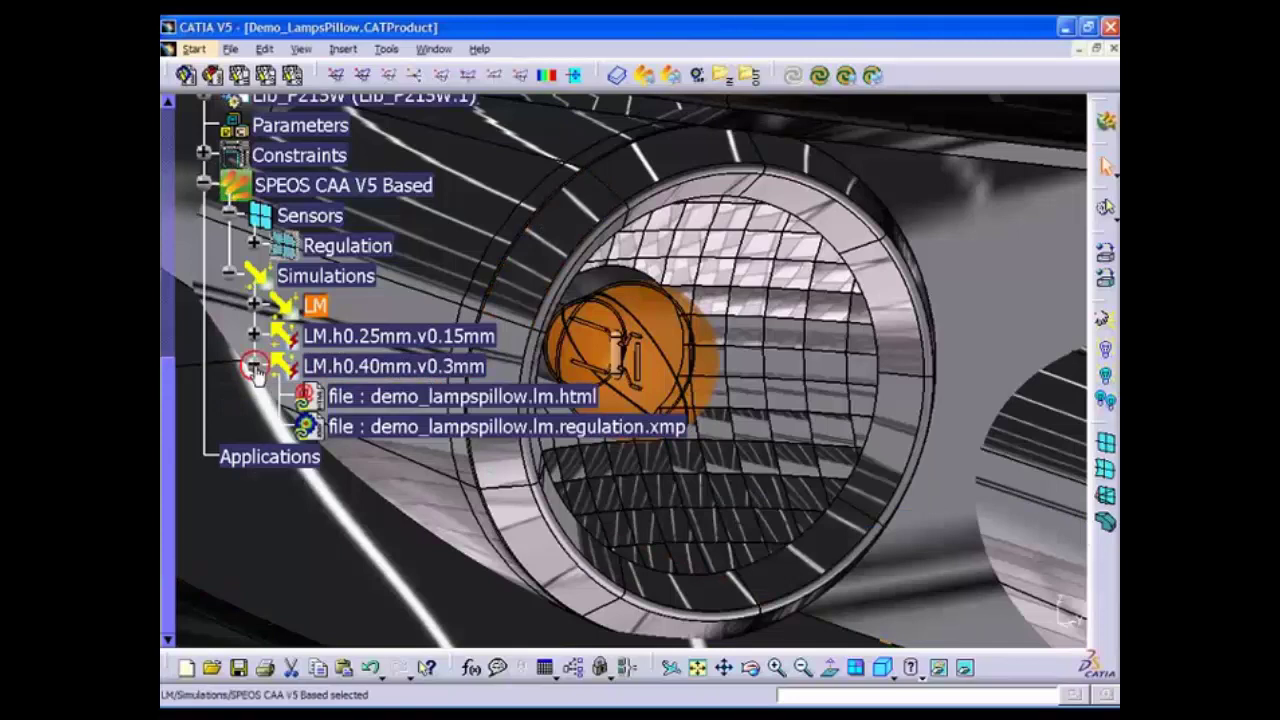
{"action": "double_click", "coordinate": [430, 426]}
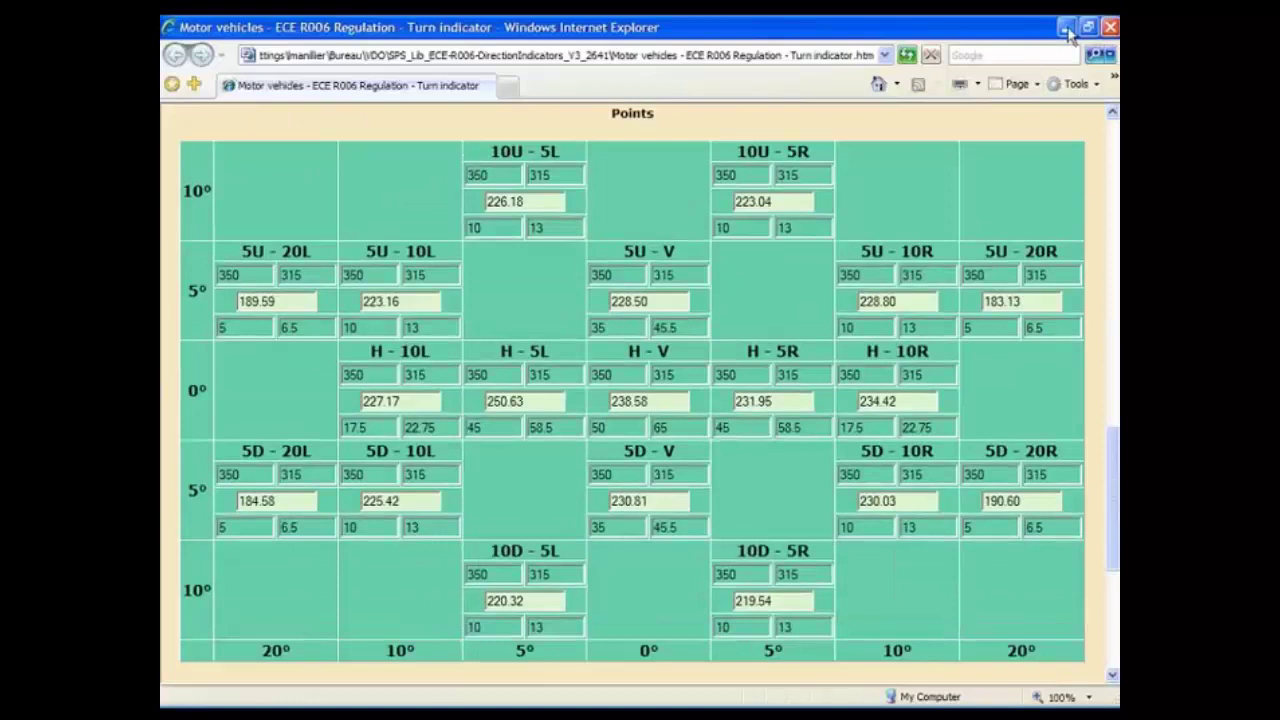
Step: Expand SPEOS CAA V5 Based > Sensors and reframe the view on the Camera sensor
{"action": "left_click", "coordinate": [1066, 27]}
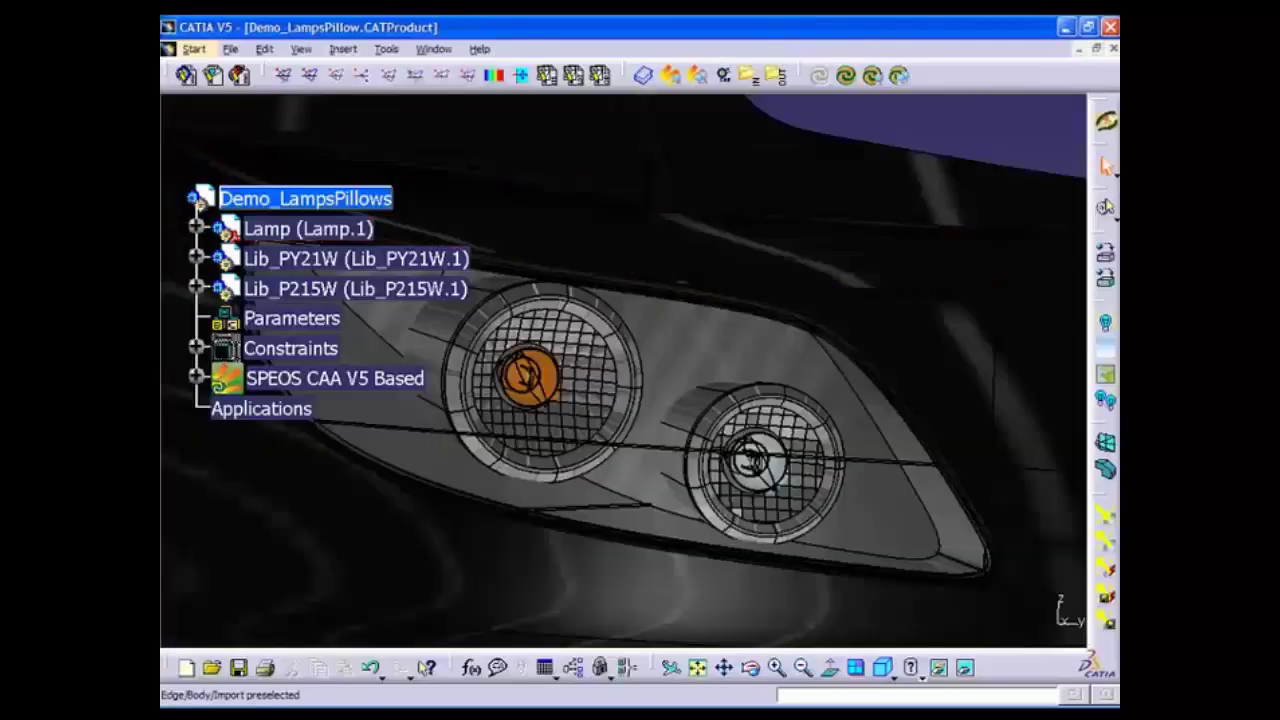
{"action": "left_click", "coordinate": [196, 378]}
{"action": "left_click", "coordinate": [220, 438]}
{"action": "right_click", "coordinate": [337, 505]}
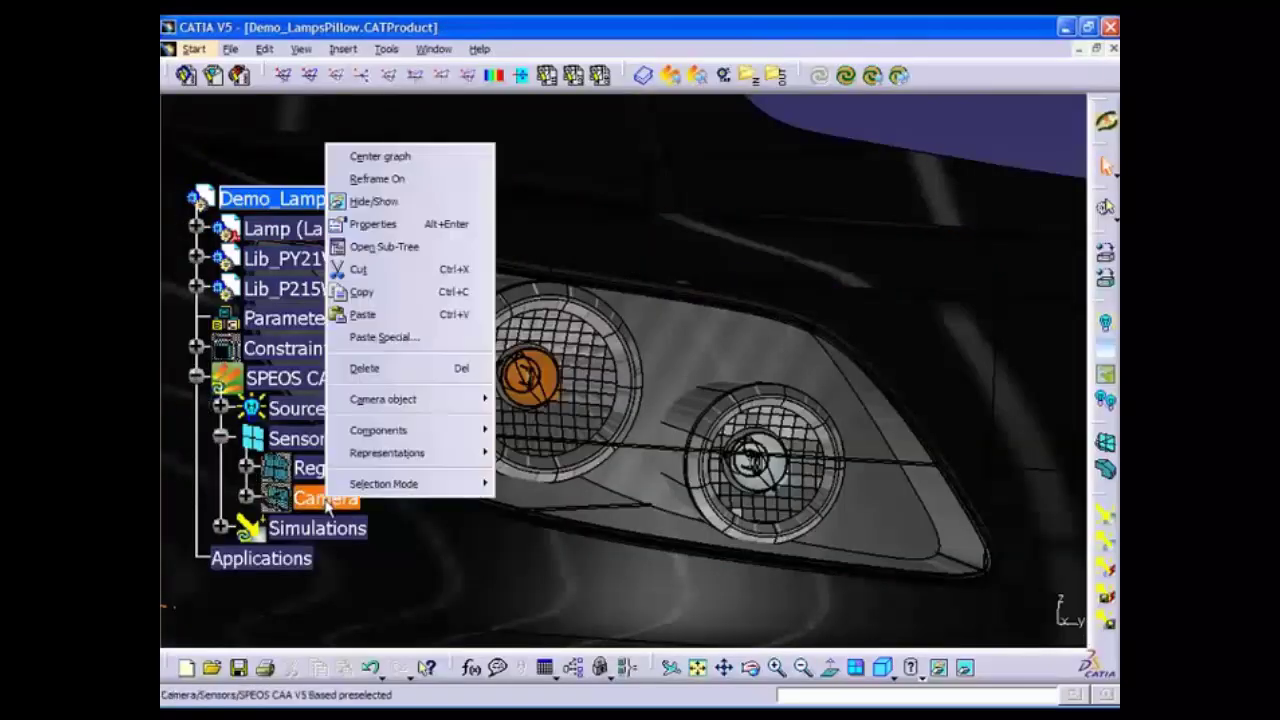
{"action": "left_click", "coordinate": [432, 178]}
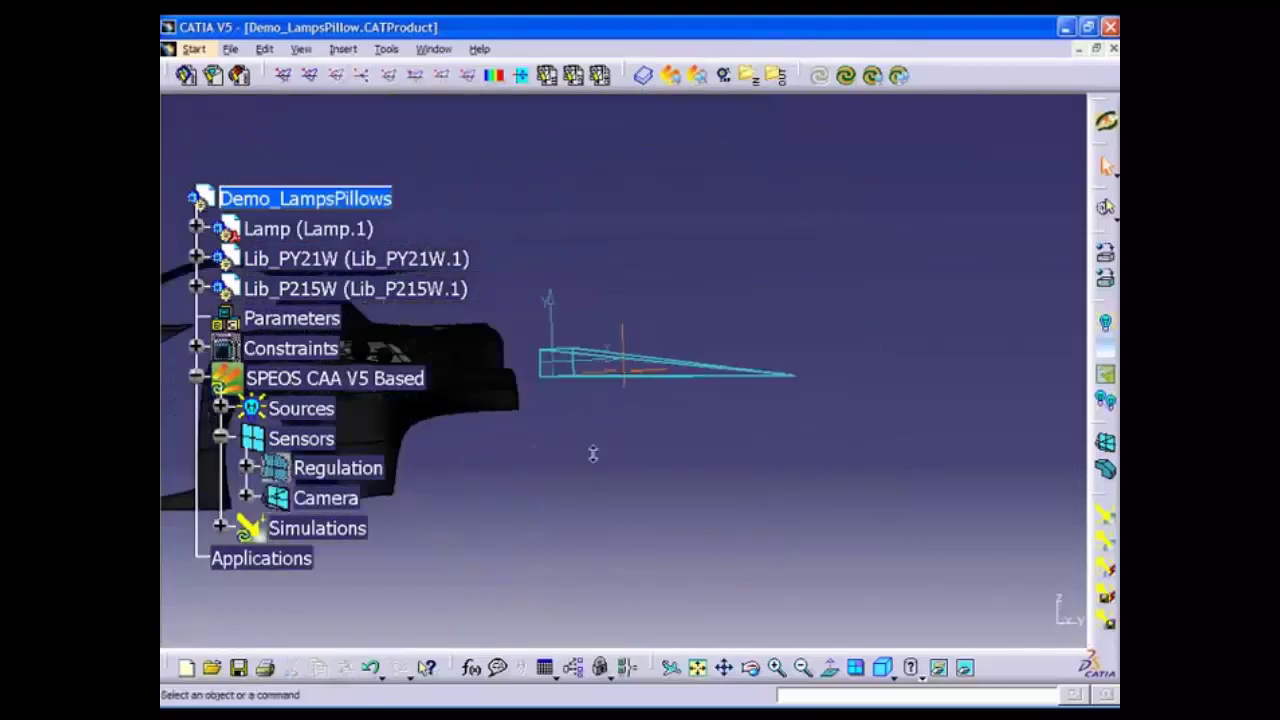
{"action": "middle_click_drag", "start_coordinate": [594, 451], "coordinate": [751, 469]}
Step: Open the VE.h0.40mm.v0.3mm camera .xmp result as a spectral map
{"action": "left_click", "coordinate": [220, 528]}
{"action": "left_click", "coordinate": [260, 603]}
{"action": "double_click", "coordinate": [657, 604]}
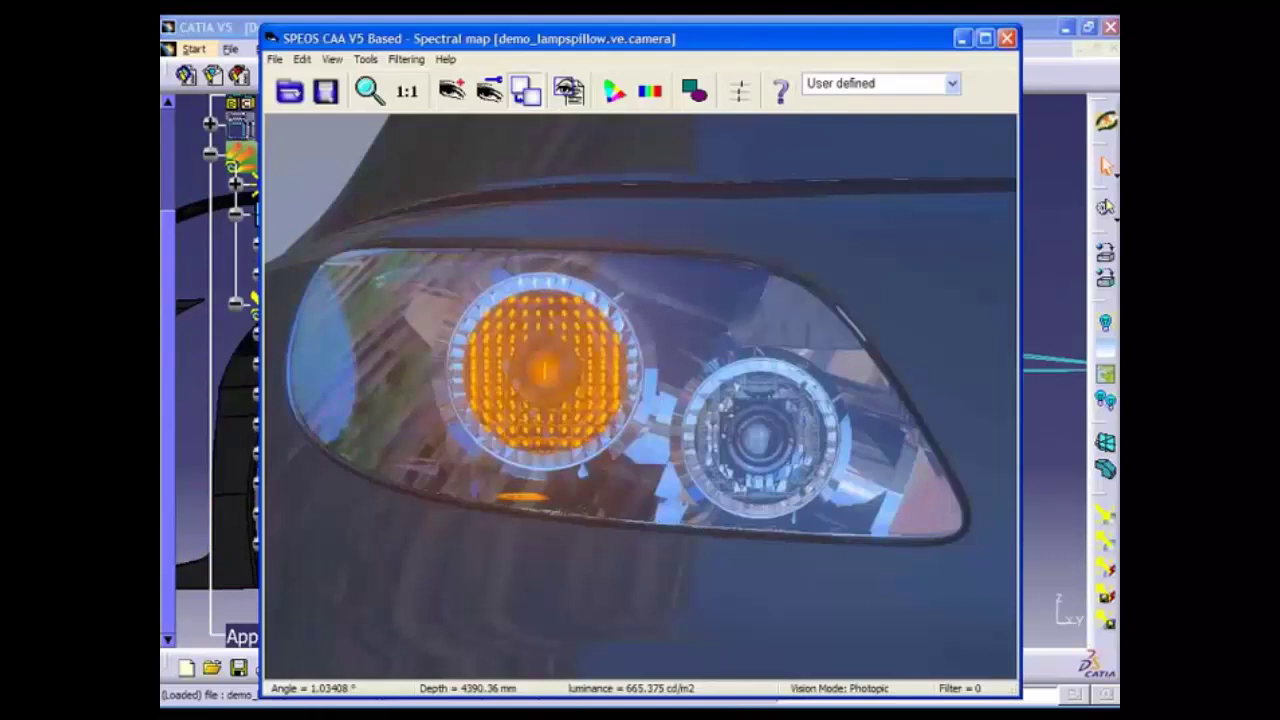